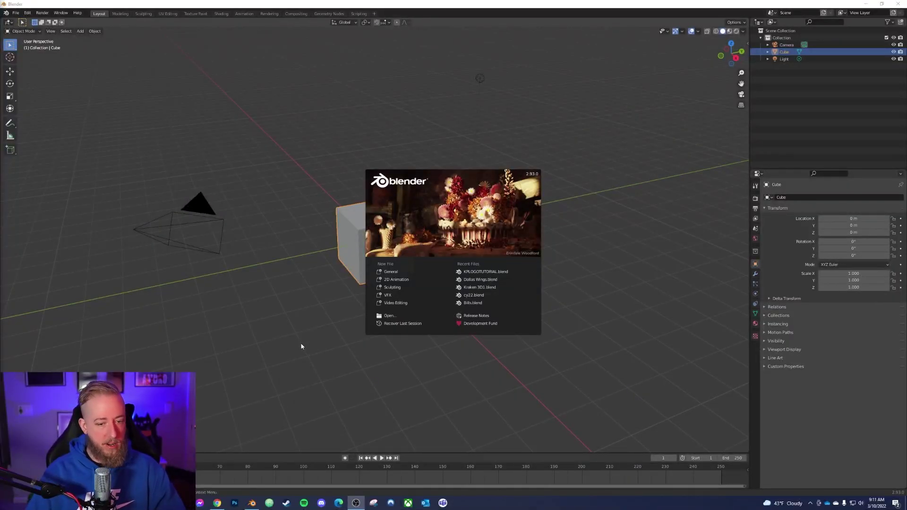
# Start a new General scene and delete the default cube
pyautogui.click(402, 273)
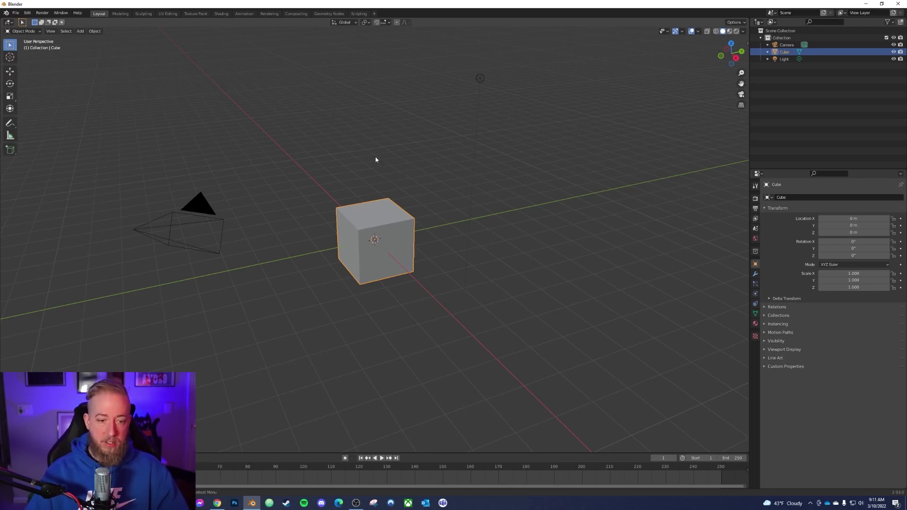
pyautogui.press('Delete')
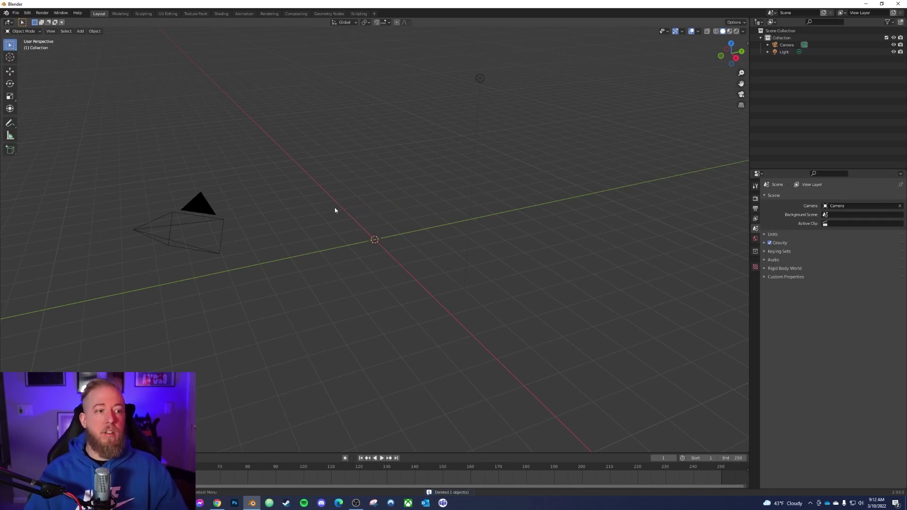
# Search the add-ons in the preferences for "svg" to check whether the SVG import add-on is enabled, and close the preferences
pyautogui.click(17, 14)
pyautogui.click(37, 117)
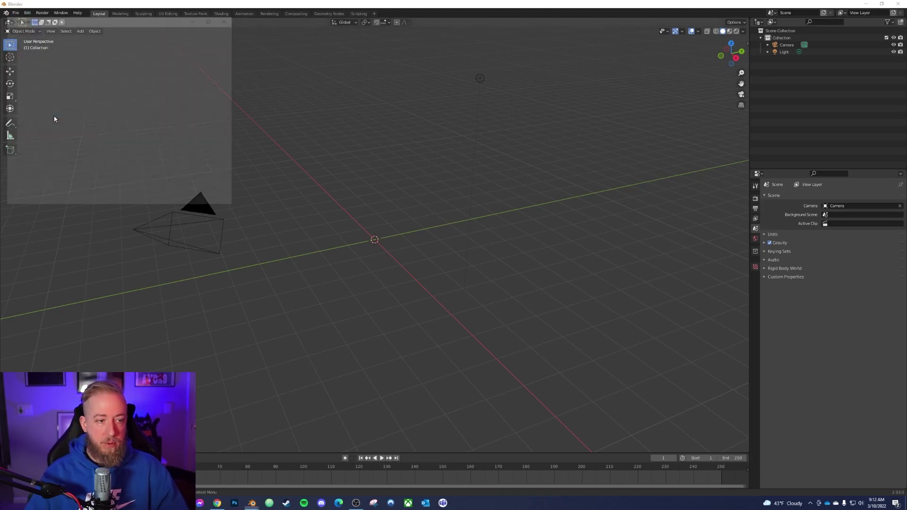
pyautogui.moveTo(182, 18); pyautogui.dragTo(396, 109)
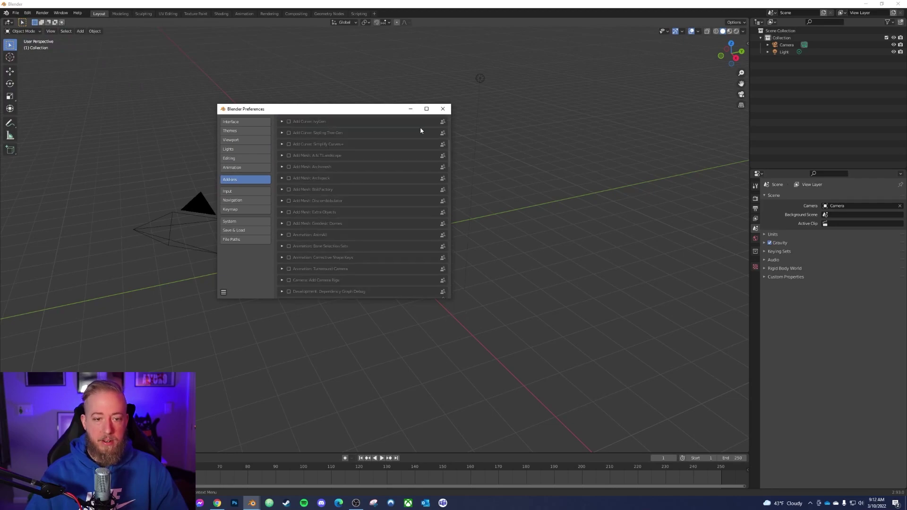
pyautogui.click(239, 123)
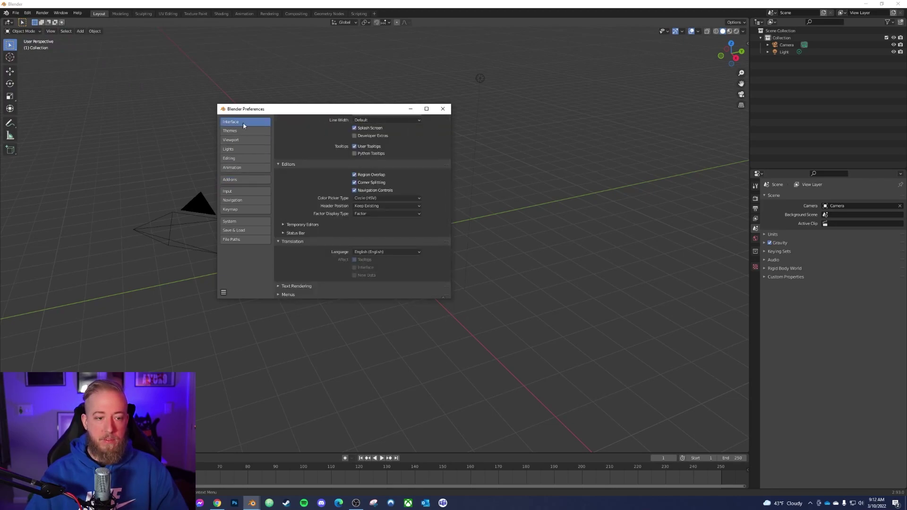
pyautogui.click(222, 132)
pyautogui.click(234, 139)
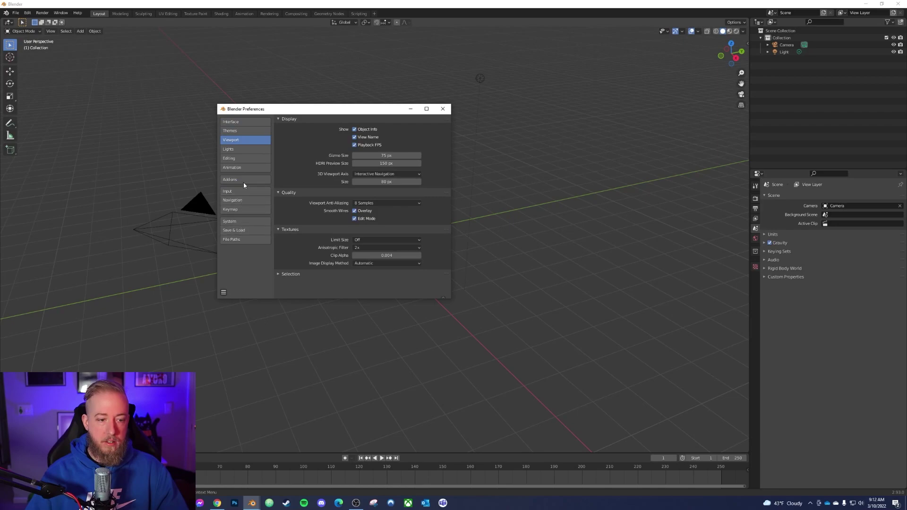
pyautogui.click(236, 157)
pyautogui.click(245, 180)
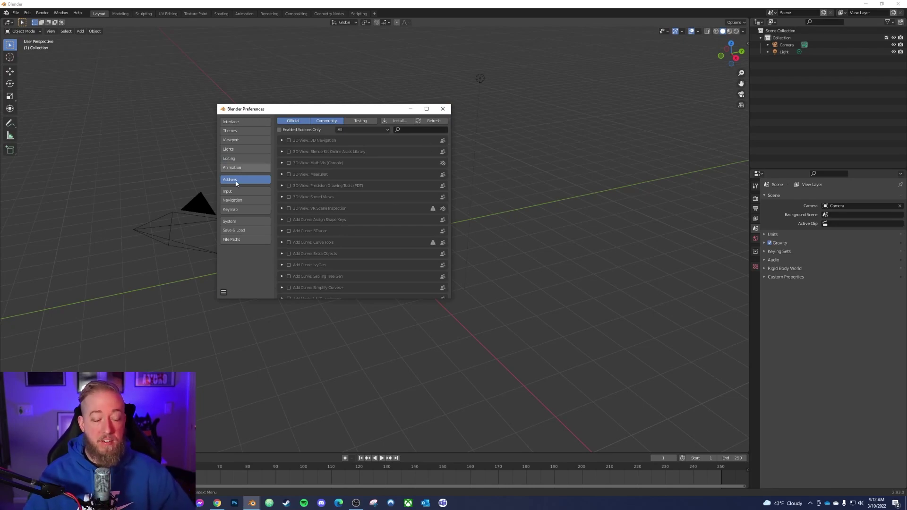
pyautogui.click(414, 129)
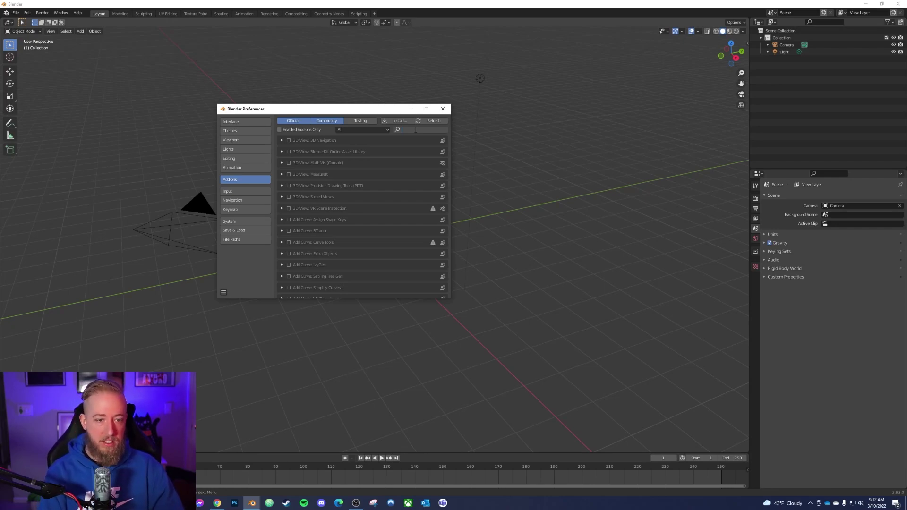
pyautogui.write('svg')
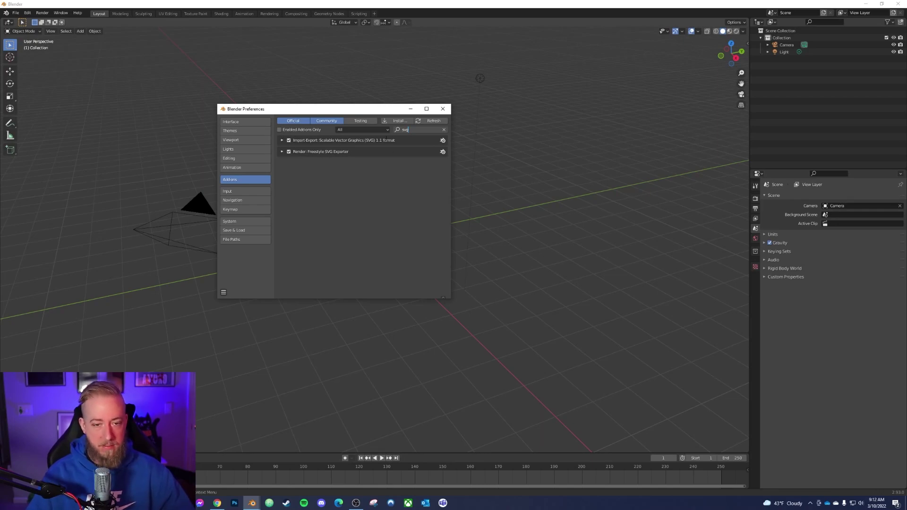
pyautogui.click(444, 110)
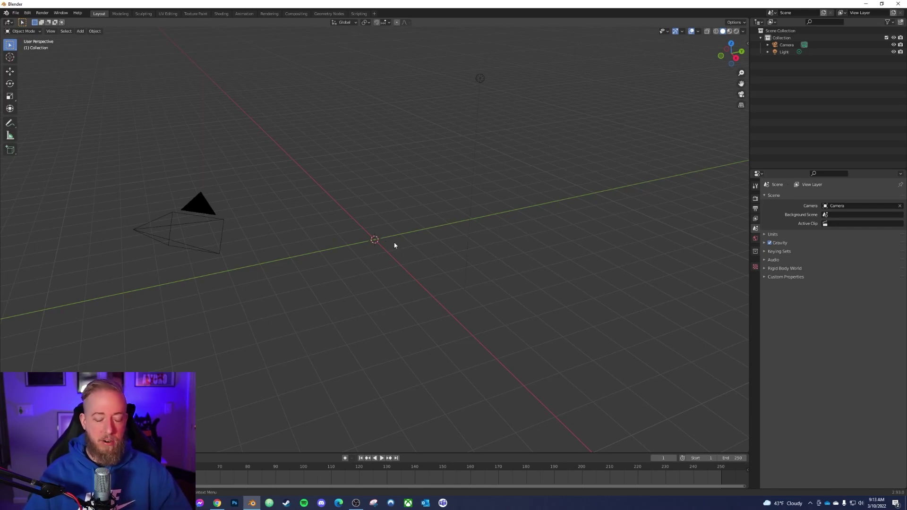
# Import KP Logo.svg as Scalable Vector Graphics from the Originals For 3D folder inside 3D Art's 3D Logos folder
pyautogui.click(15, 13)
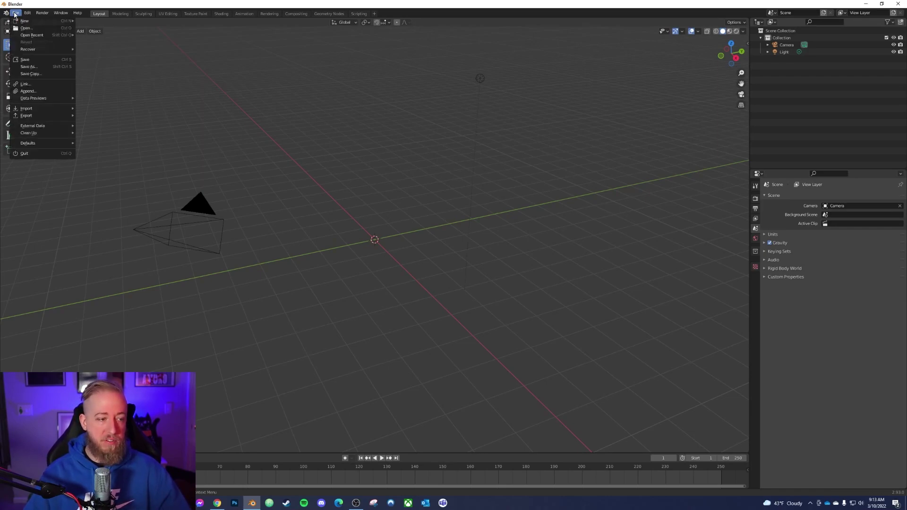
pyautogui.moveTo(56, 108)
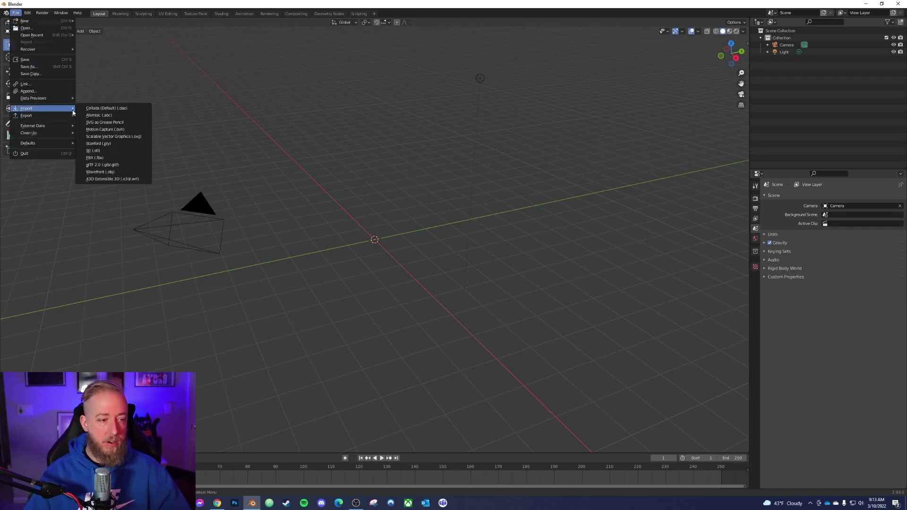
pyautogui.click(127, 140)
pyautogui.click(283, 327)
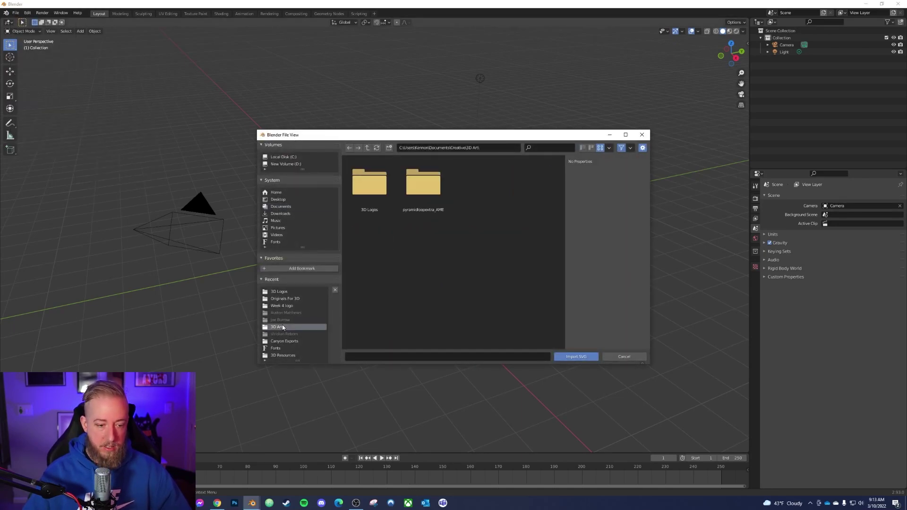
pyautogui.doubleClick(371, 177)
pyautogui.doubleClick(382, 179)
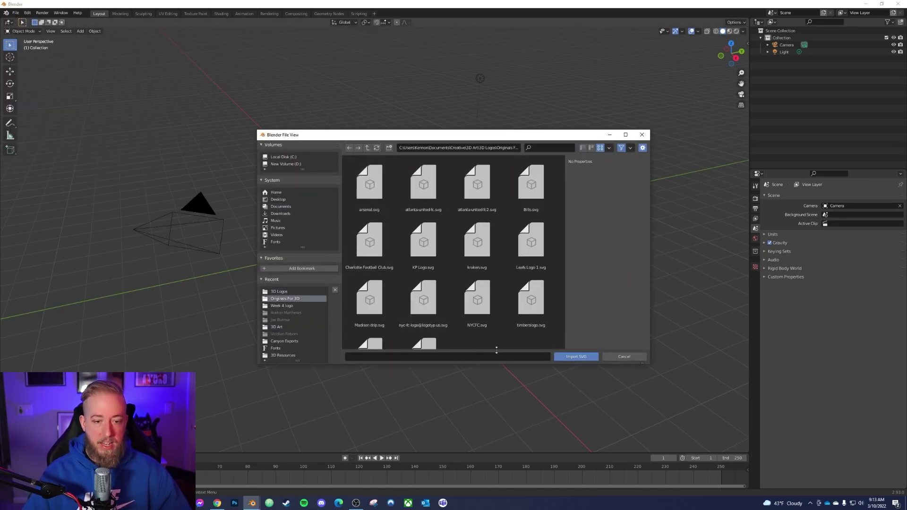
pyautogui.click(423, 241)
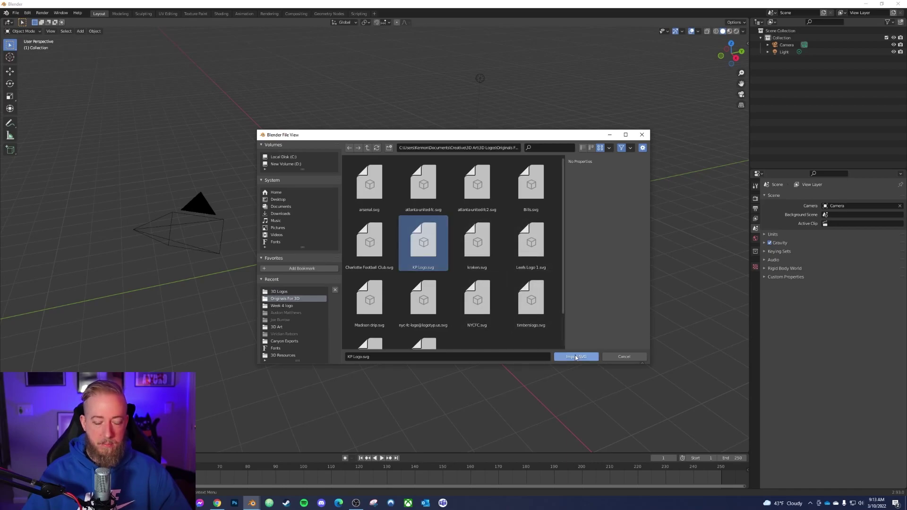
pyautogui.click(576, 357)
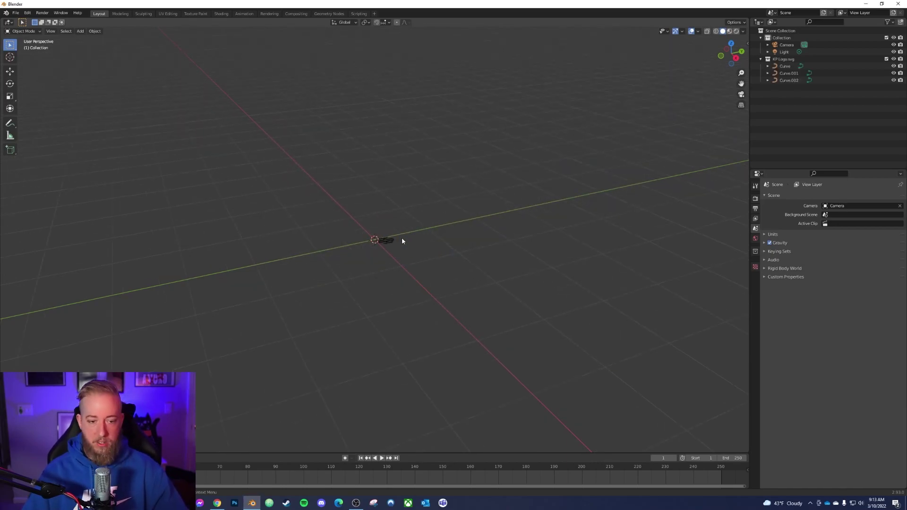
# Select all three logo curves and rotate them about 90° in the right orthographic view to stand the logo upright
pyautogui.scroll(6, 429, 241)
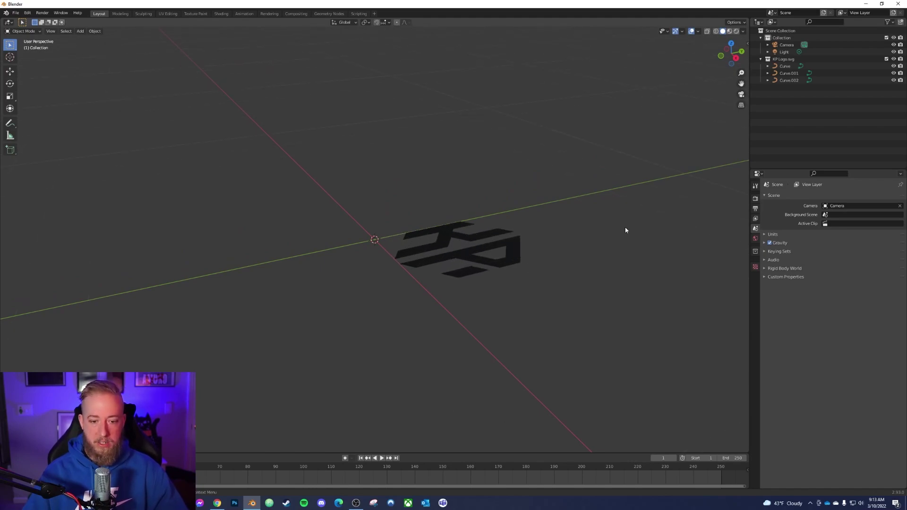
pyautogui.moveTo(570, 154); pyautogui.dragTo(331, 354)
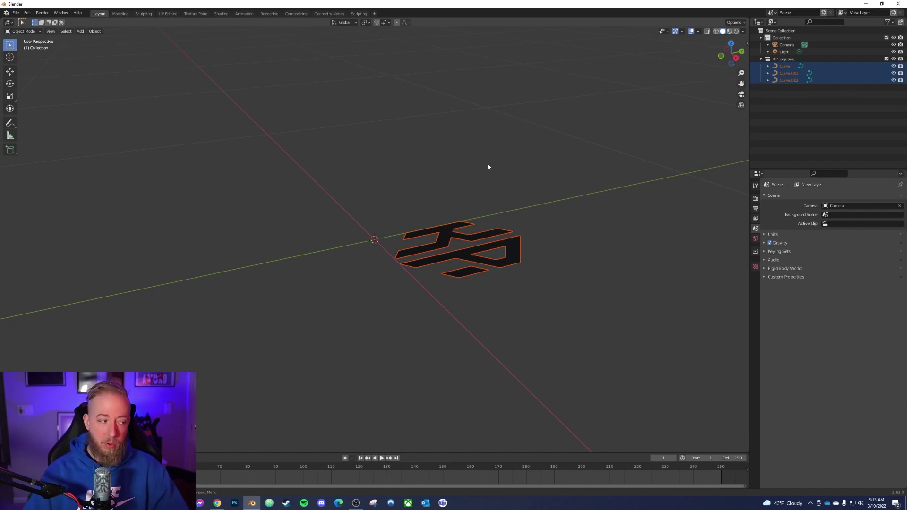
pyautogui.moveTo(485, 169); pyautogui.dragTo(444, 165, button='middle')
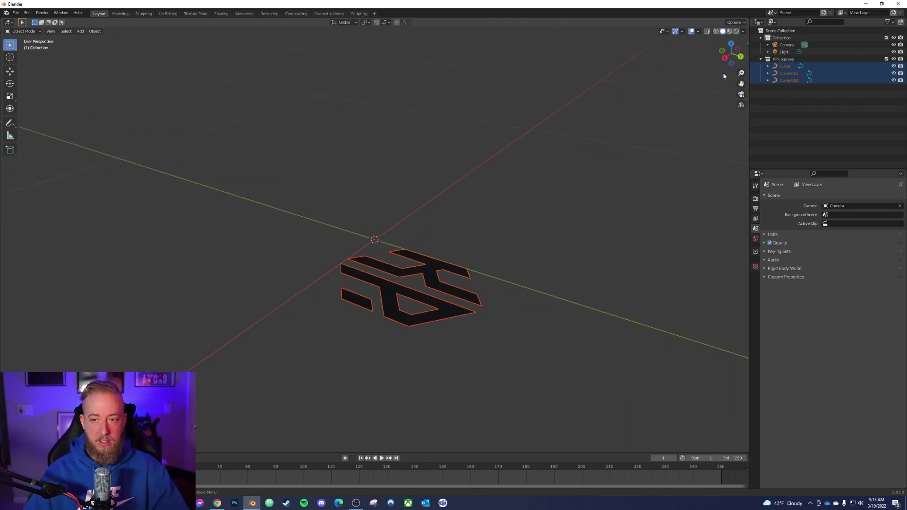
pyautogui.moveTo(725, 60); pyautogui.dragTo(708, 48)
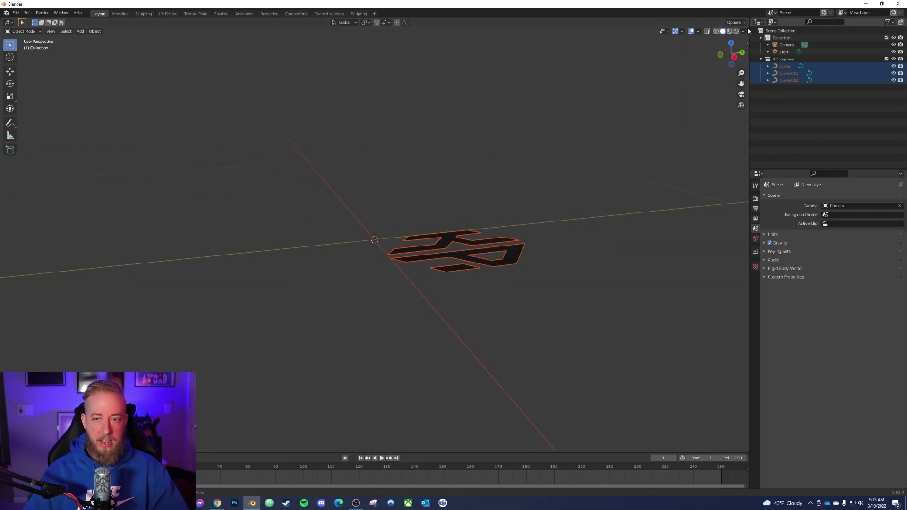
pyautogui.click(735, 57)
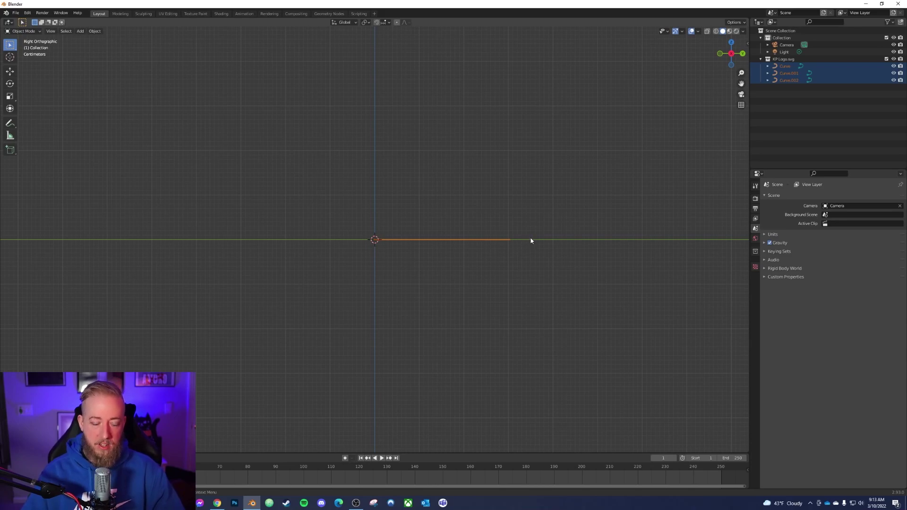
pyautogui.press('r')
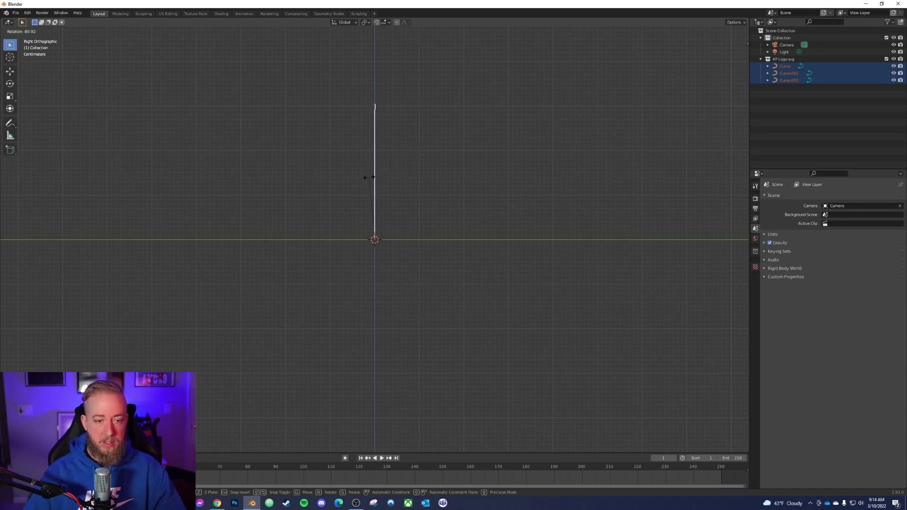
pyautogui.click(370, 178)
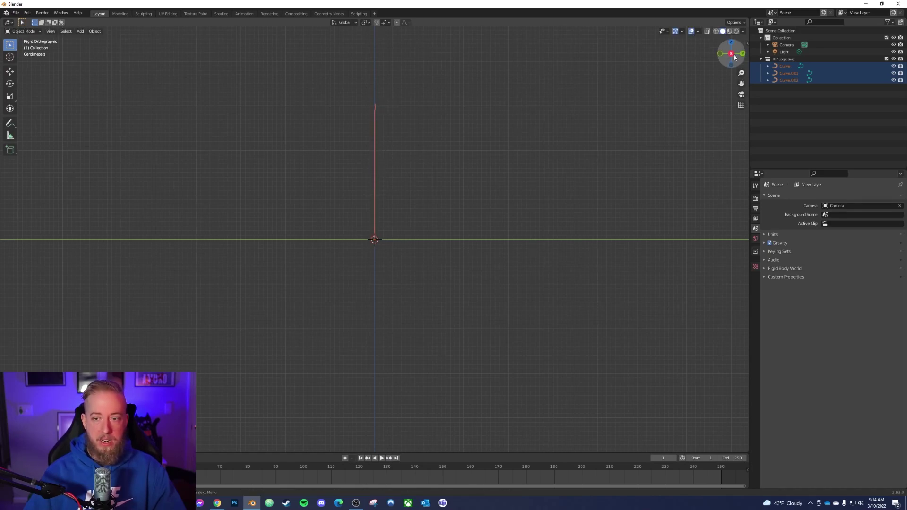
# In the front orthographic view, move all three logo curves about 0.111 m along the X axis to centre the logo on the origin
pyautogui.click(720, 53)
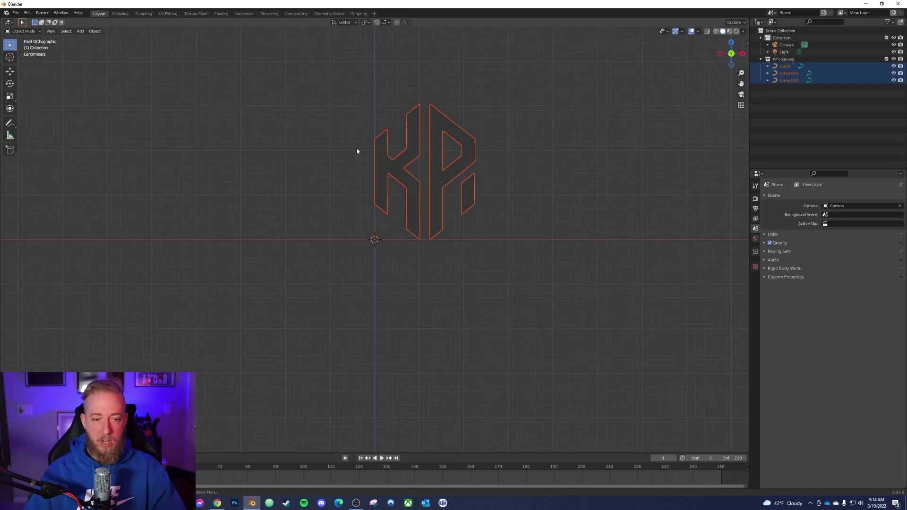
pyautogui.click(563, 86)
pyautogui.moveTo(565, 68); pyautogui.dragTo(353, 282)
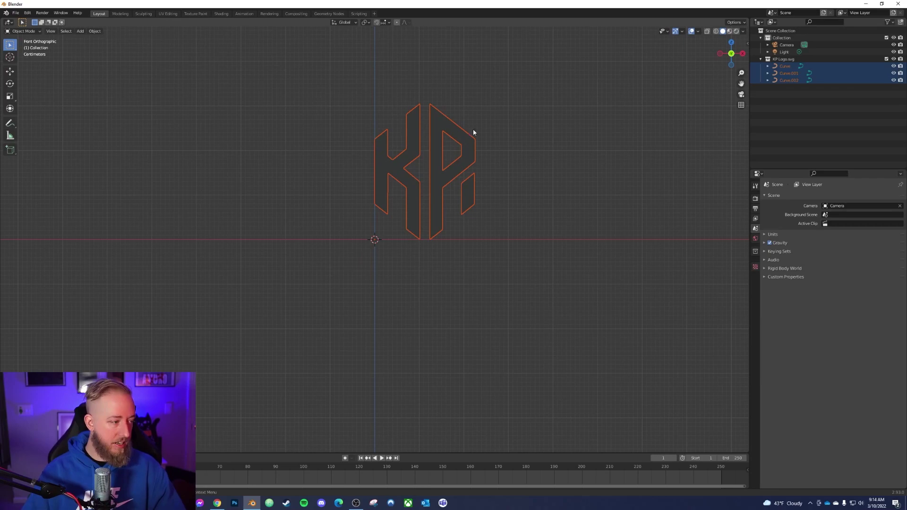
pyautogui.click(535, 88)
pyautogui.moveTo(511, 74); pyautogui.dragTo(317, 278)
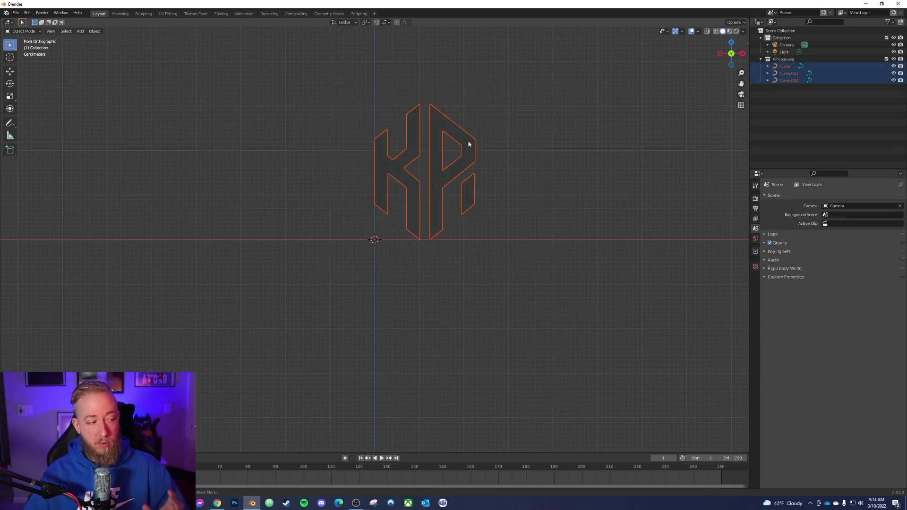
pyautogui.press('g')
pyautogui.press('x')
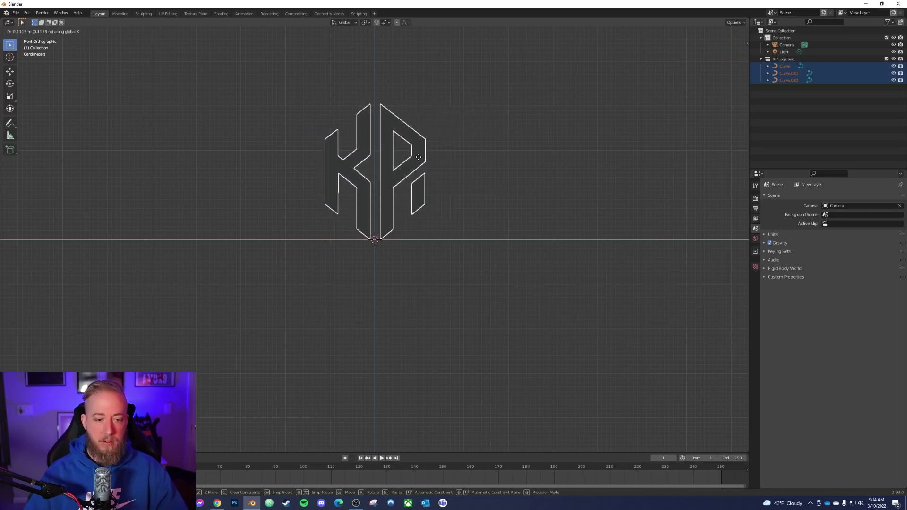
pyautogui.click(417, 157)
# Select the three imported logo curves together, with the K letter's curve as the active object
pyautogui.press('KP_5')
pyautogui.moveTo(499, 183); pyautogui.dragTo(137, 212, button='middle')
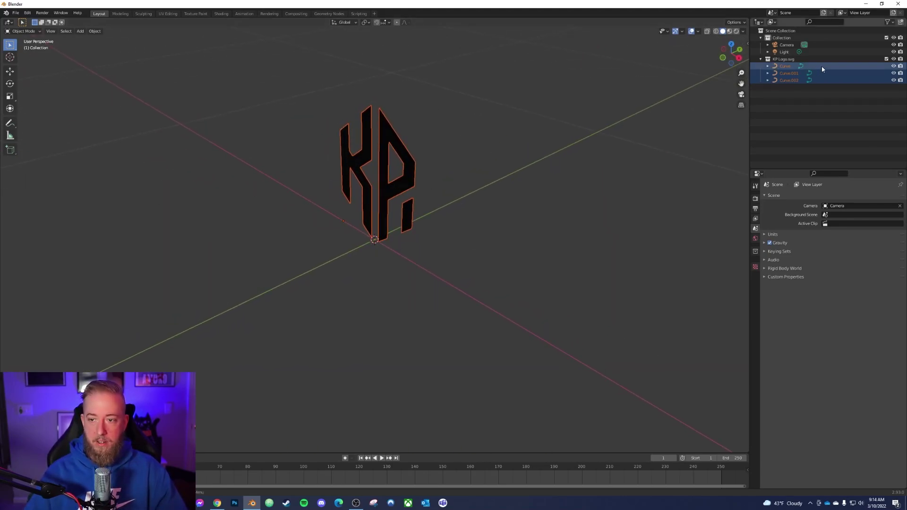
pyautogui.moveTo(486, 90); pyautogui.dragTo(370, 198)
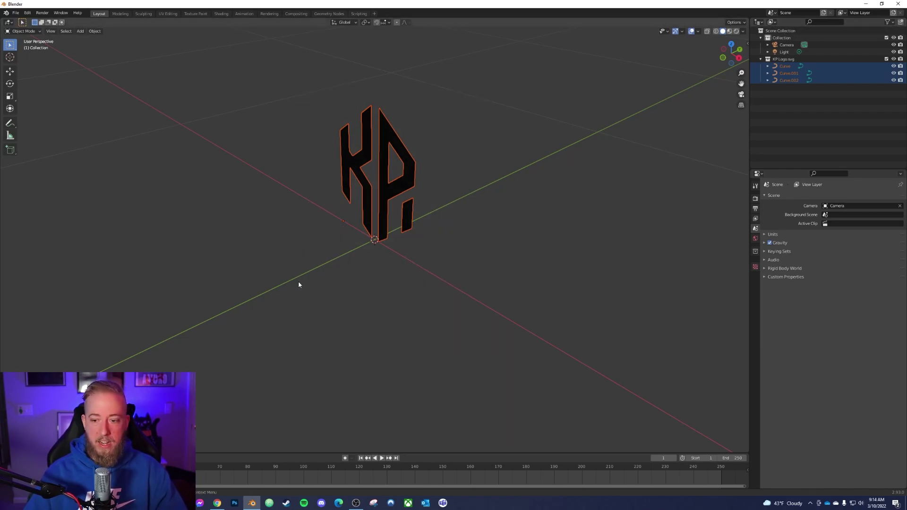
pyautogui.click(841, 66)
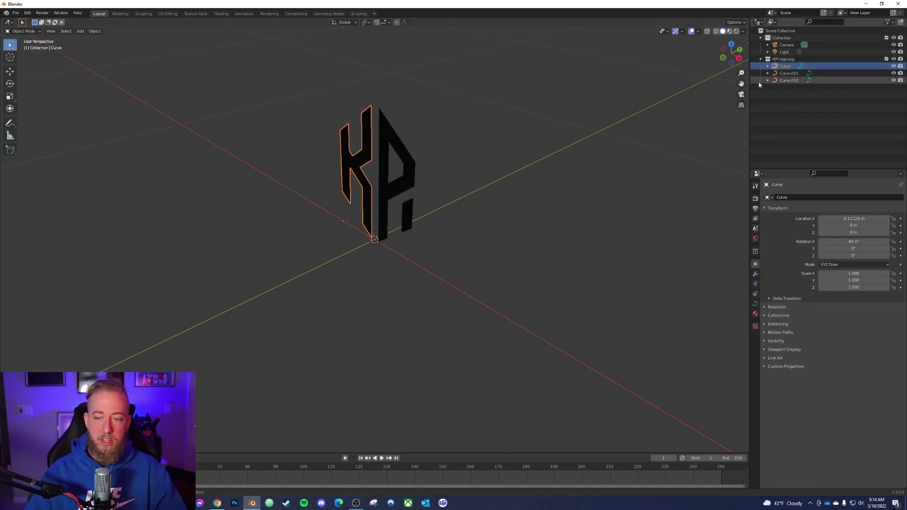
pyautogui.keyDown('shift'); pyautogui.click(817, 80); pyautogui.keyUp('shift')
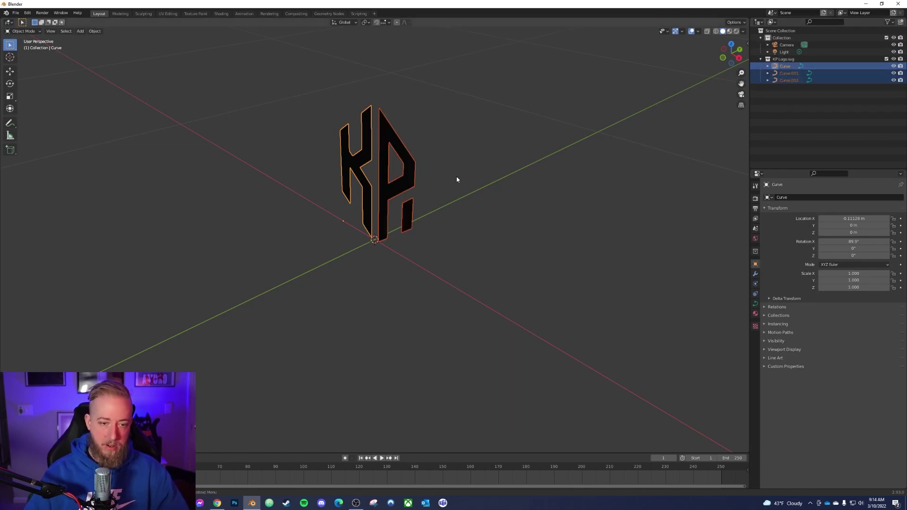
pyautogui.moveTo(308, 237); pyautogui.dragTo(590, 262, button='middle')
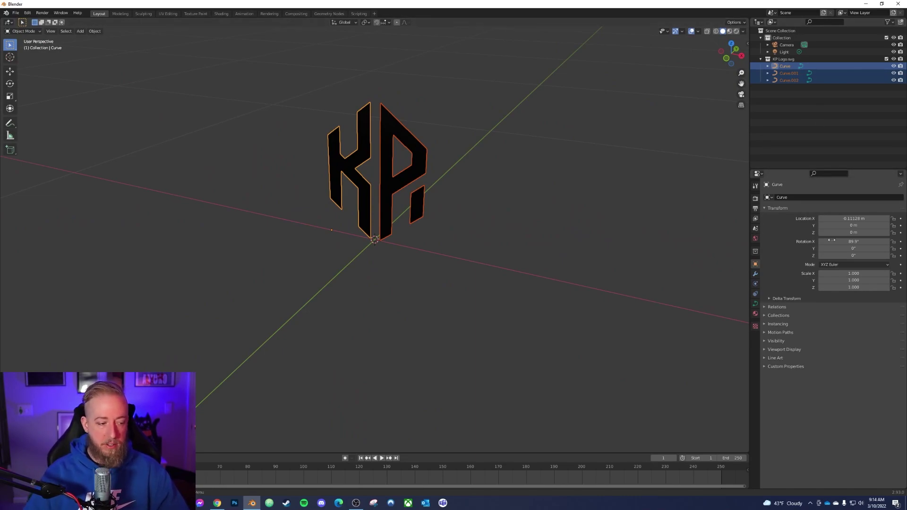
# Find the Extrude property in the curve data and set it to 0.015 m on all three selected logo curves together
pyautogui.click(755, 305)
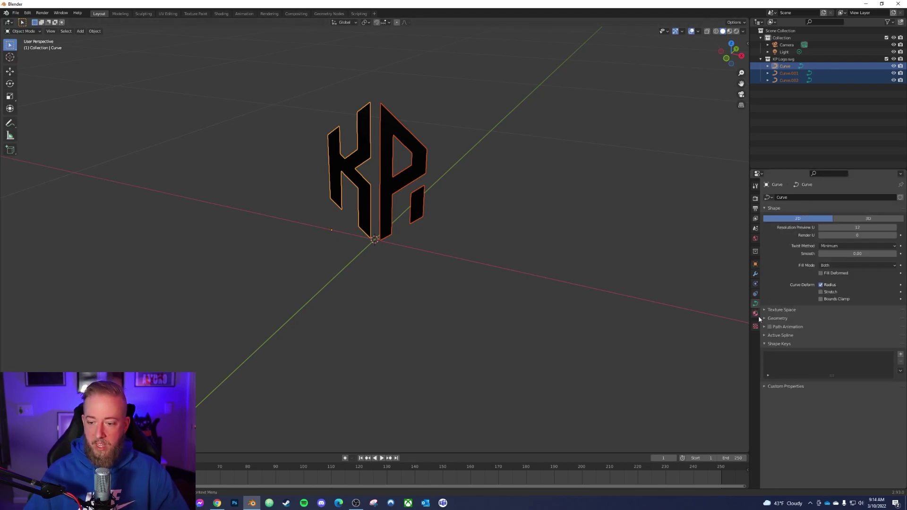
pyautogui.click(764, 318)
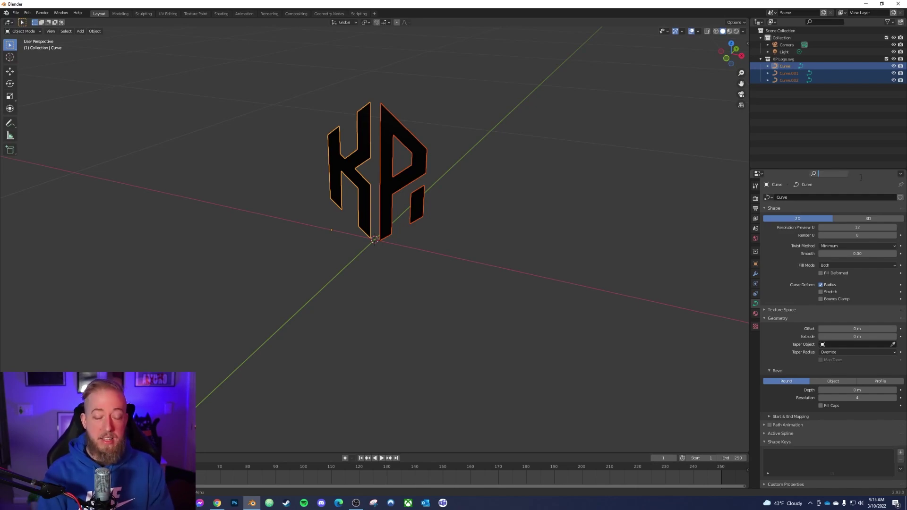
pyautogui.write('Extrude')
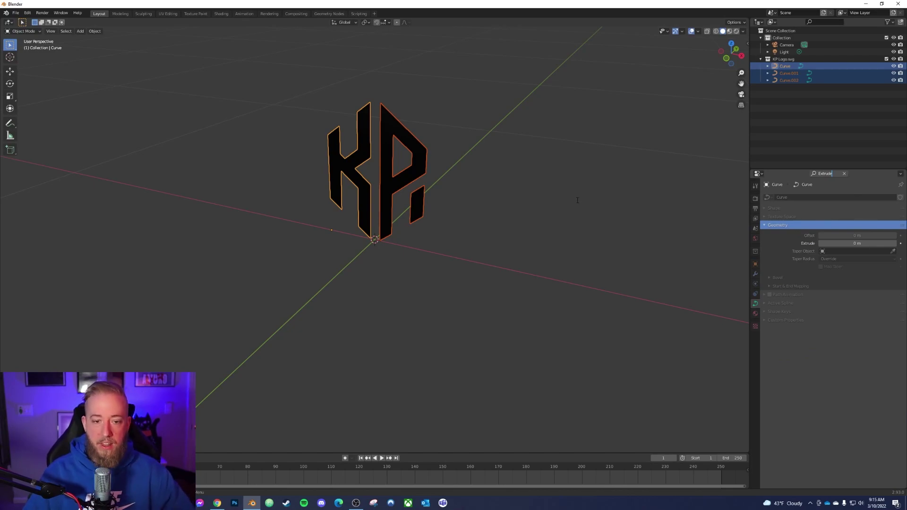
pyautogui.moveTo(512, 244)
pyautogui.mouseDown(button='middle')
pyautogui.moveTo(526, 245)
pyautogui.moveTo(516, 240)
pyautogui.mouseUp(button='middle')
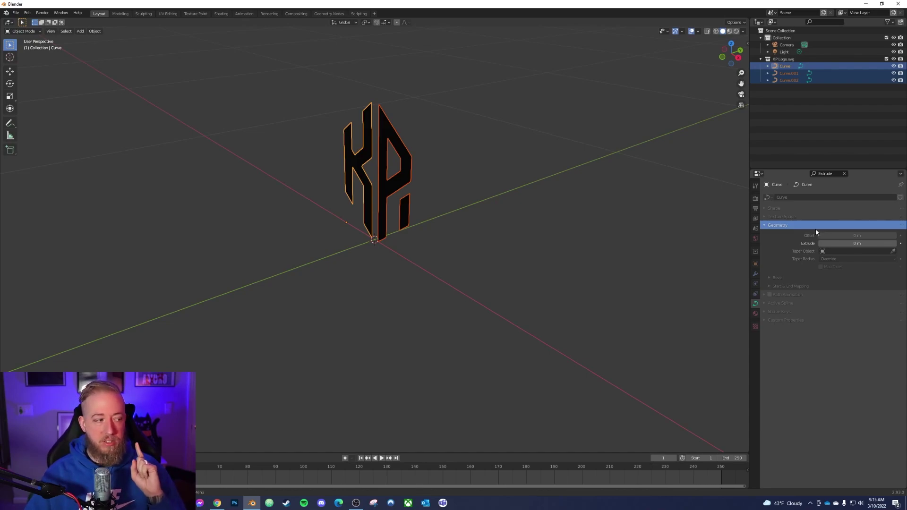
pyautogui.moveTo(855, 244)
pyautogui.mouseDown()
pyautogui.moveTo(883, 243)
pyautogui.moveTo(845, 249)
pyautogui.mouseUp()
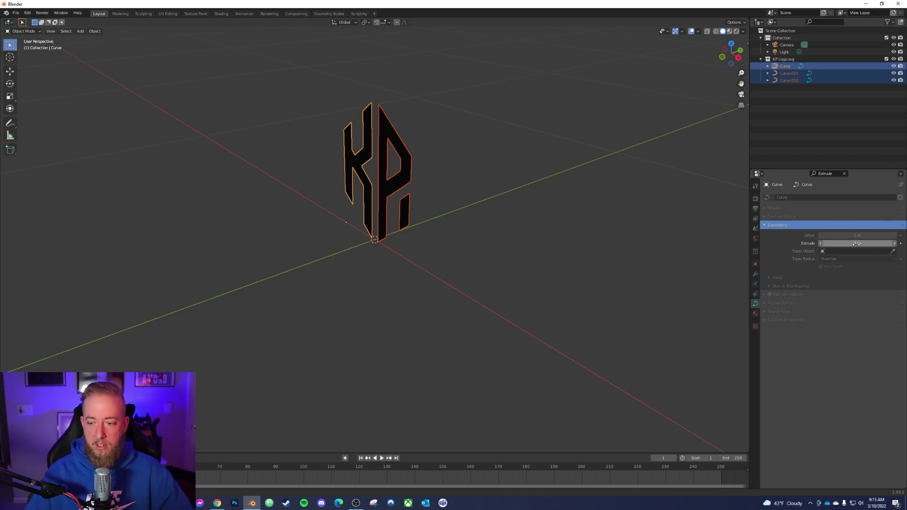
pyautogui.moveTo(857, 244); pyautogui.dragTo(867, 244)
pyautogui.moveTo(548, 241); pyautogui.dragTo(577, 243, button='middle')
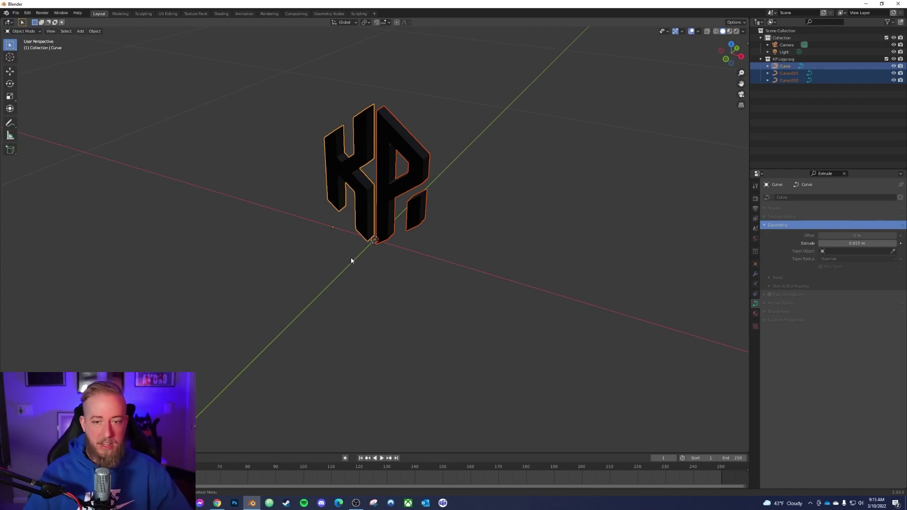
# Tilt the upright logo about 16° in the right orthographic view and inspect the tilt from the front
pyautogui.press('KP_1')
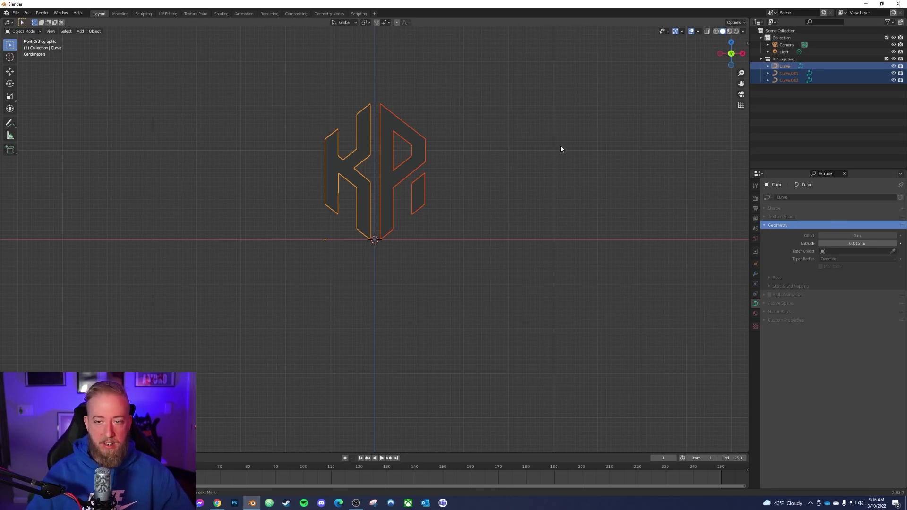
pyautogui.click(742, 54)
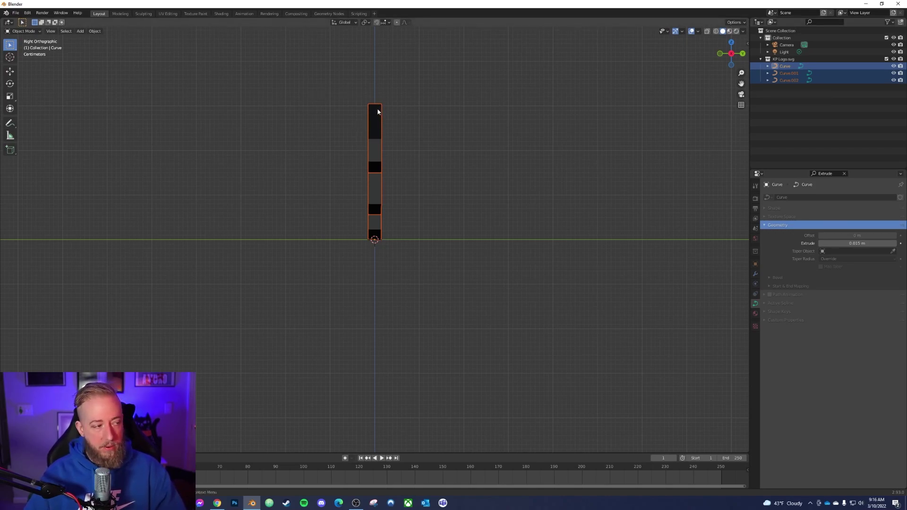
pyautogui.press('r')
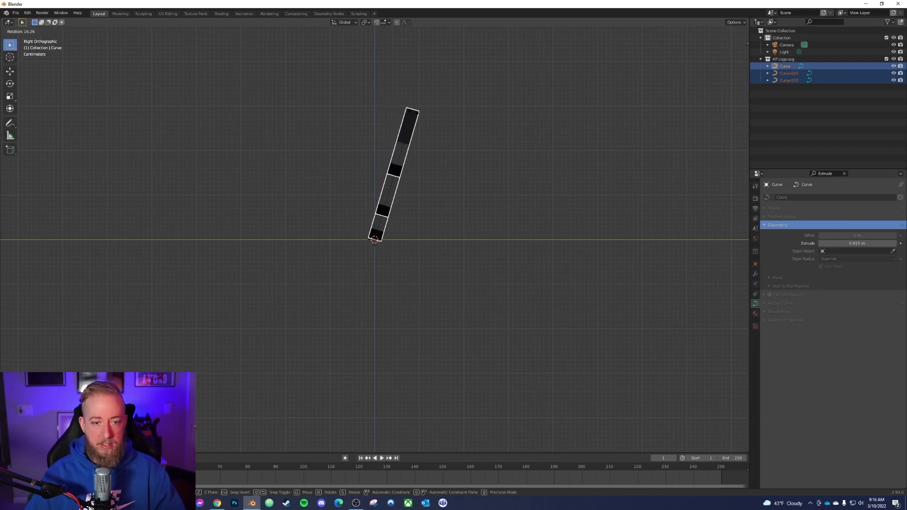
pyautogui.click(414, 112)
pyautogui.click(720, 54)
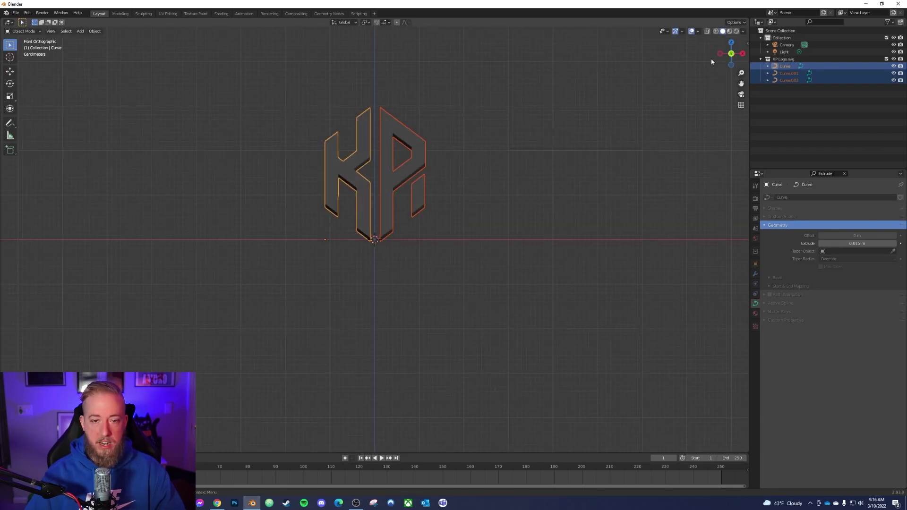
pyautogui.moveTo(486, 139); pyautogui.dragTo(459, 170, button='middle')
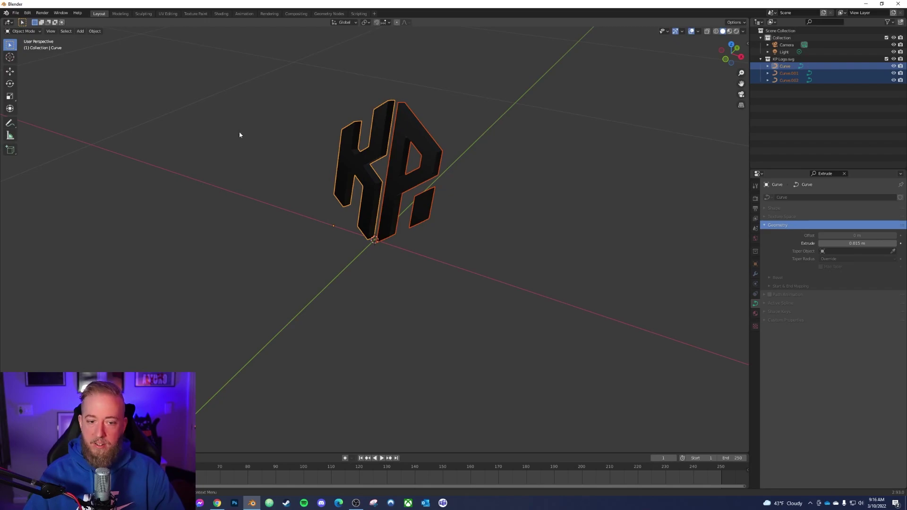
# Rotate all three logo curves about 90° in the right orthographic view to lay the logo flat along the Y axis
pyautogui.scroll(-3, 476, 199)
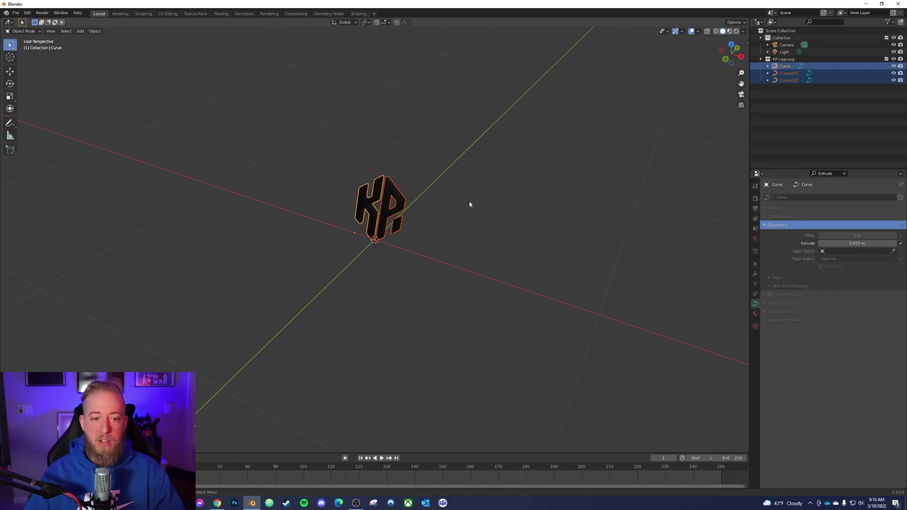
pyautogui.scroll(-3, 467, 211)
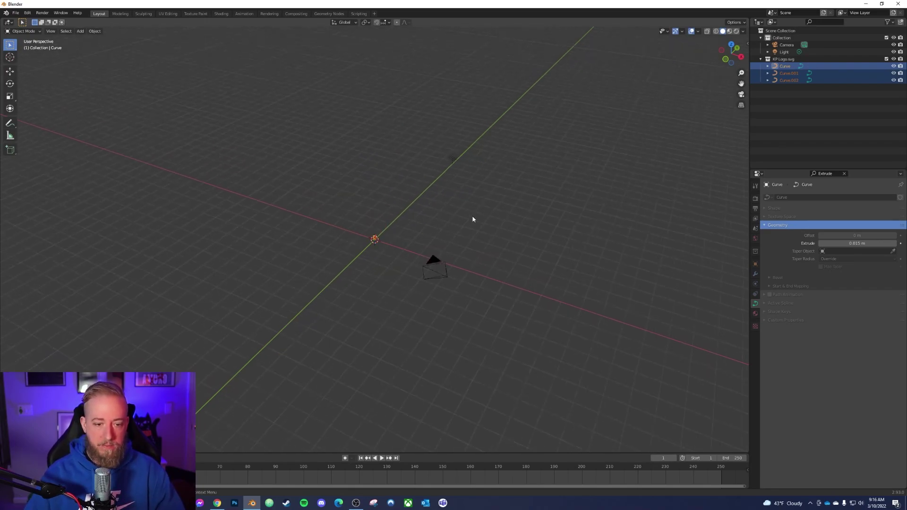
pyautogui.scroll(5, 472, 220)
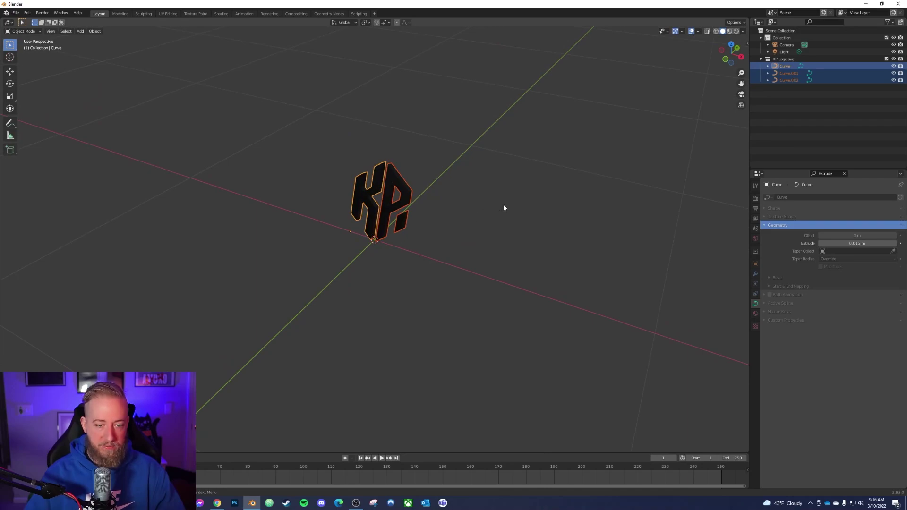
pyautogui.scroll(3, 504, 209)
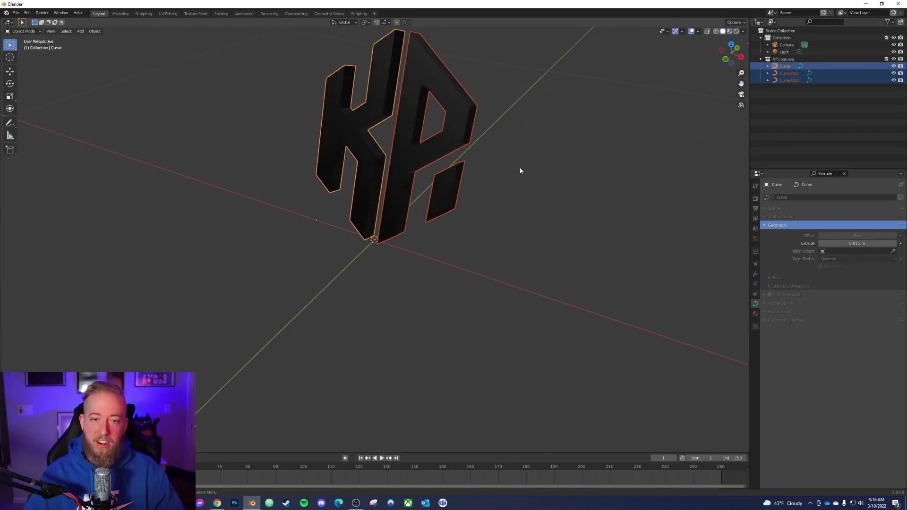
pyautogui.scroll(-4, 518, 167)
pyautogui.press('r')
pyautogui.moveTo(490, 224); pyautogui.dragTo(475, 197, button='middle')
pyautogui.click(737, 56)
pyautogui.scroll(5, 389, 232)
pyautogui.press('r')
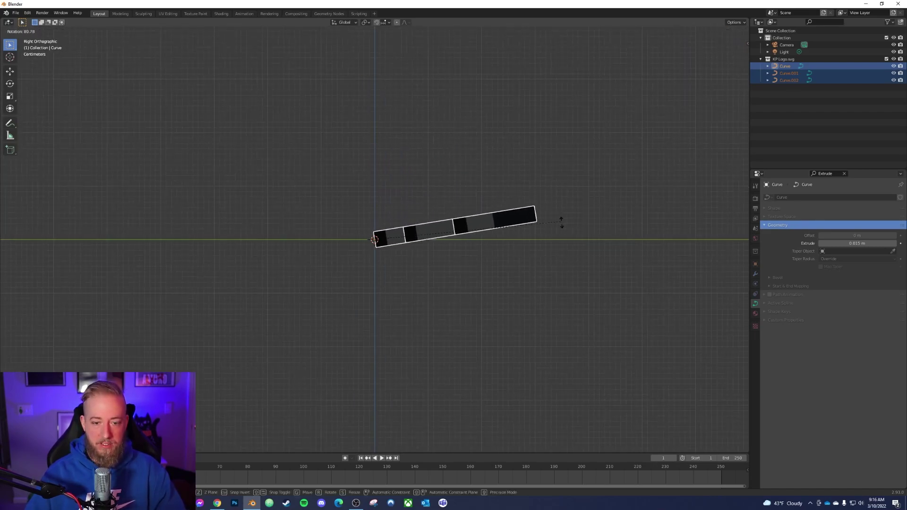
pyautogui.click(559, 250)
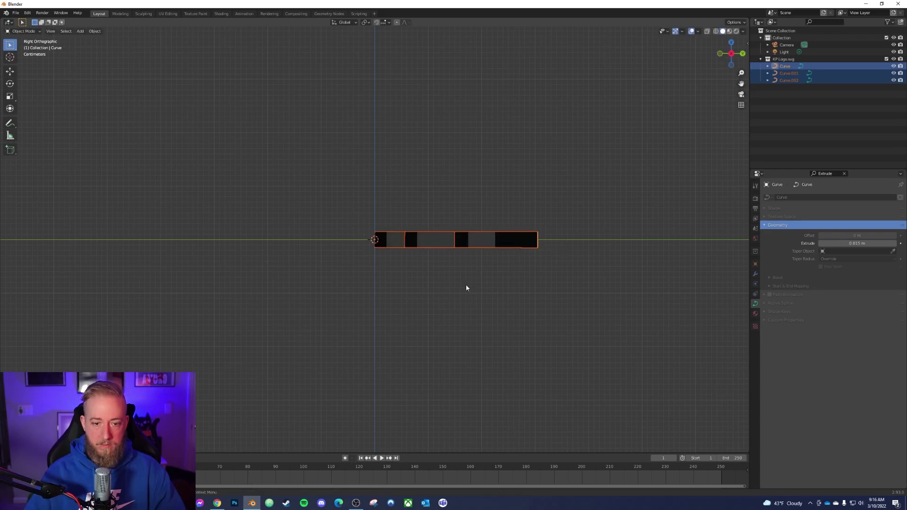
# Scale the three logo curves up uniformly to more than seven times their size
pyautogui.scroll(-6, 441, 290)
pyautogui.moveTo(441, 289); pyautogui.dragTo(445, 339, button='middle')
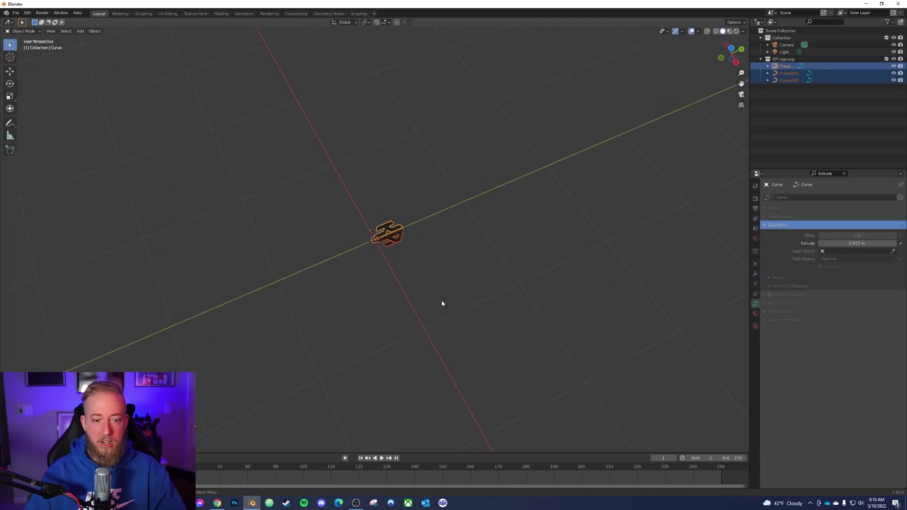
pyautogui.scroll(2, 449, 286)
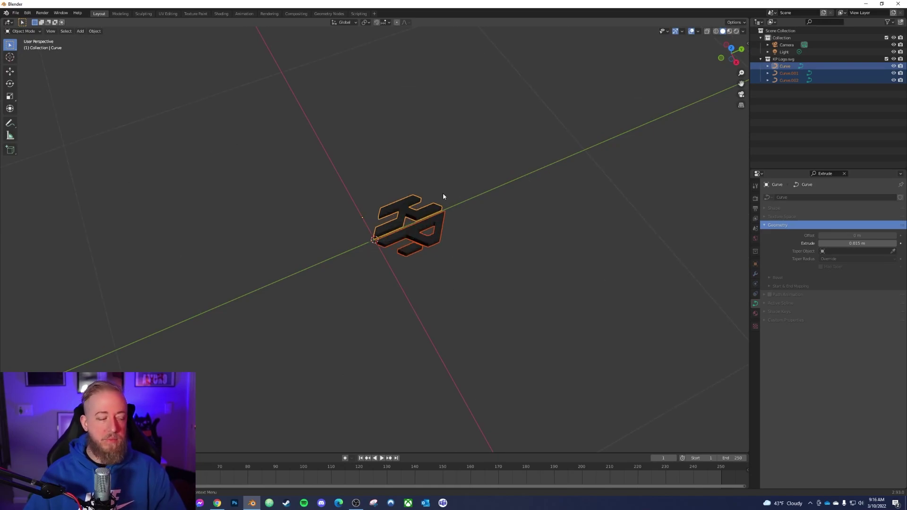
pyautogui.press('s')
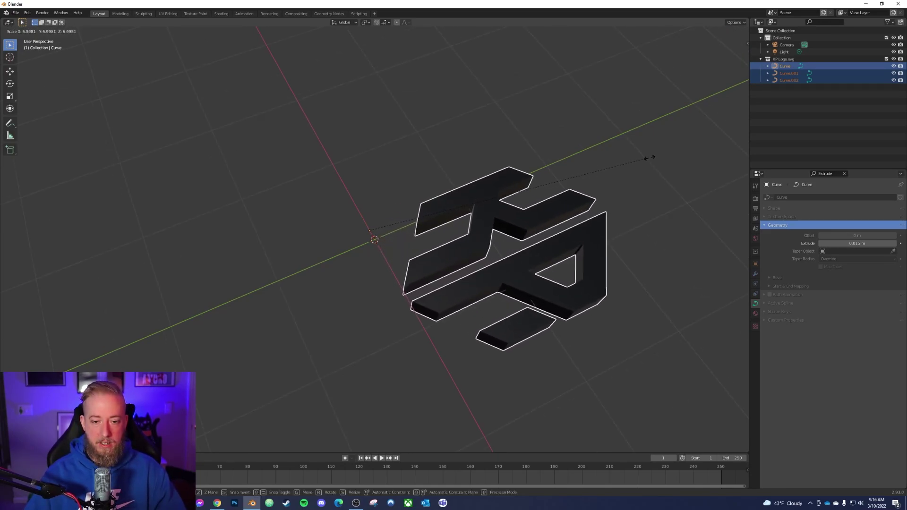
pyautogui.click(680, 146)
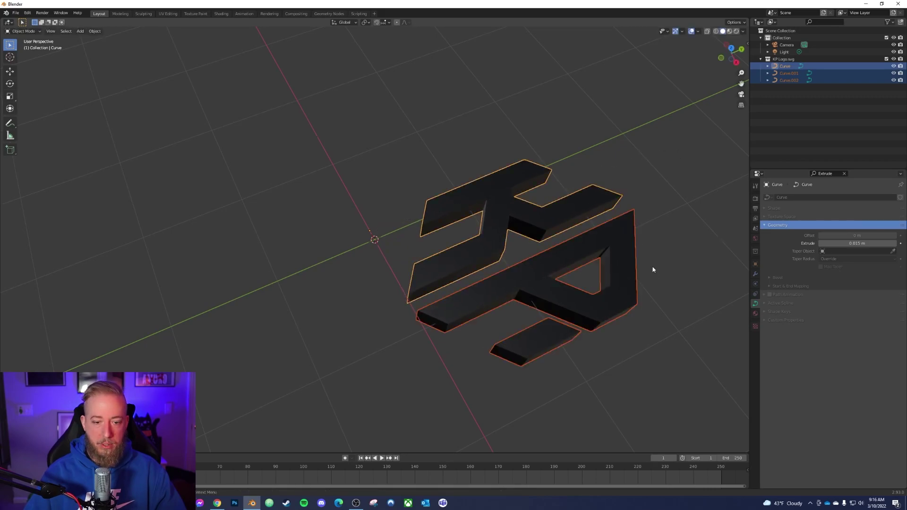
# Rotate the enlarged logo about -90° in the right orthographic view to stand it upright
pyautogui.moveTo(653, 269); pyautogui.dragTo(614, 221, button='middle')
pyautogui.click(730, 51)
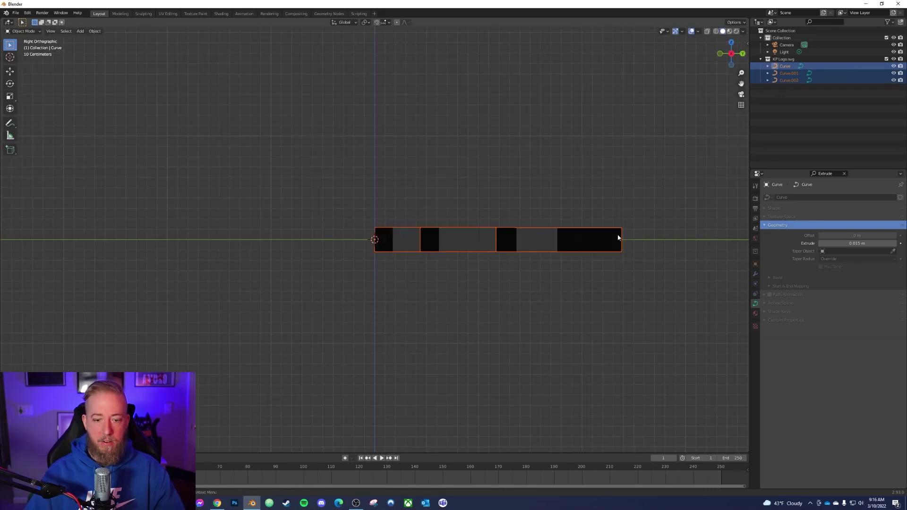
pyautogui.press('r')
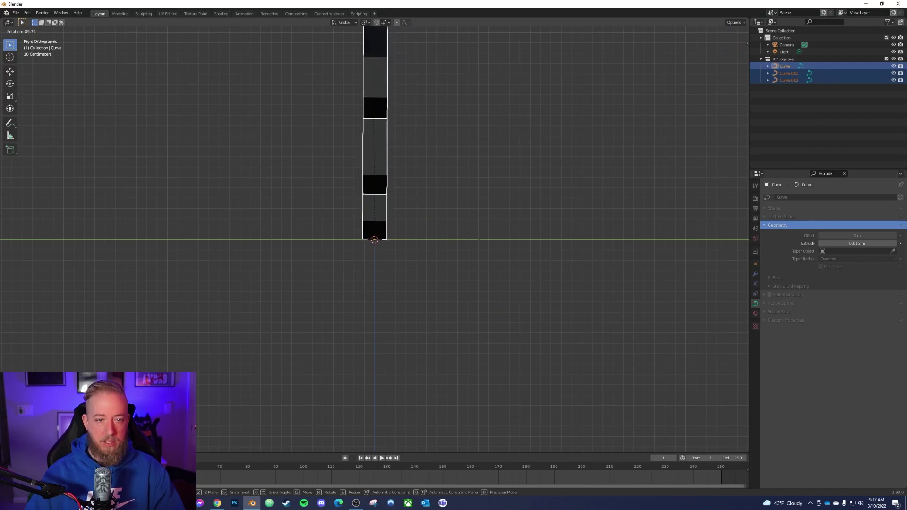
pyautogui.click(300, 195)
# In the front orthographic view, move the three logo curves about -0.8 m along the X axis to centre the logo on the origin
pyautogui.moveTo(283, 189); pyautogui.dragTo(522, 146, button='middle')
pyautogui.click(731, 53)
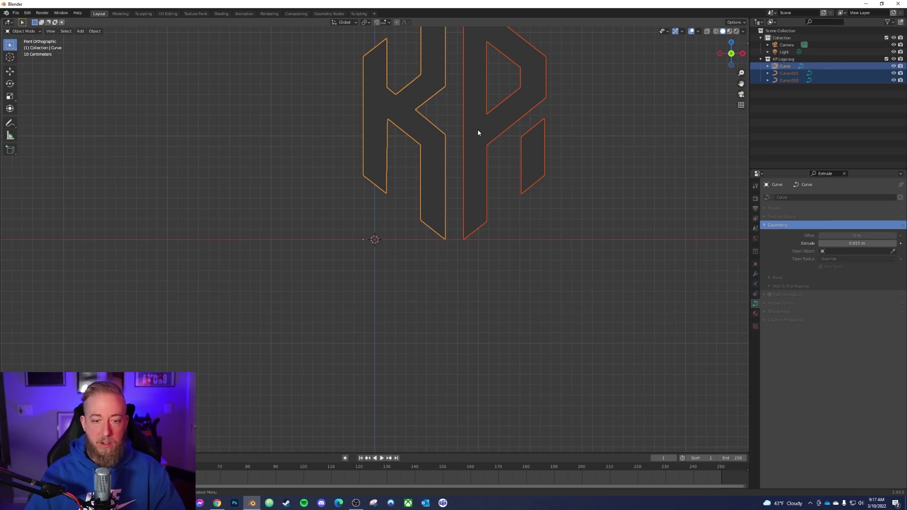
pyautogui.press('g')
pyautogui.press('x')
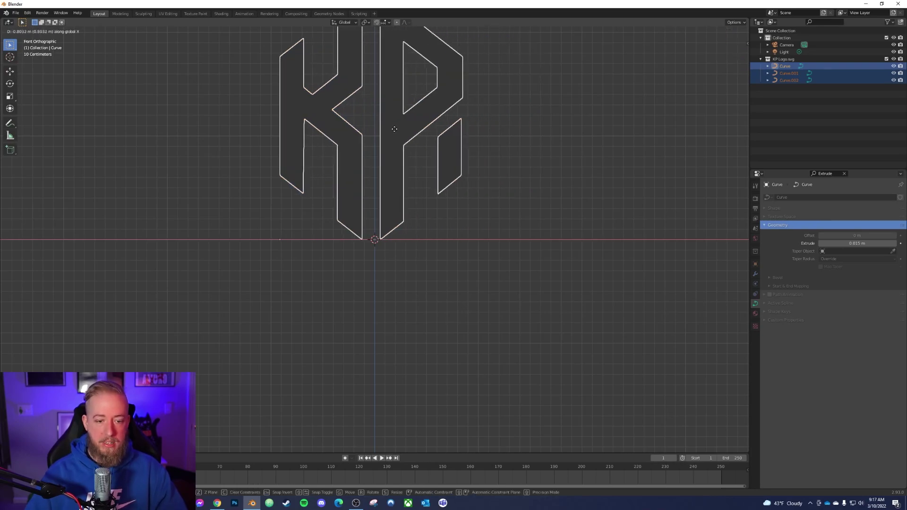
pyautogui.click(397, 129)
# Frame the logo in the front orthographic view and align the active camera to that view
pyautogui.moveTo(493, 174); pyautogui.dragTo(217, 217, button='middle')
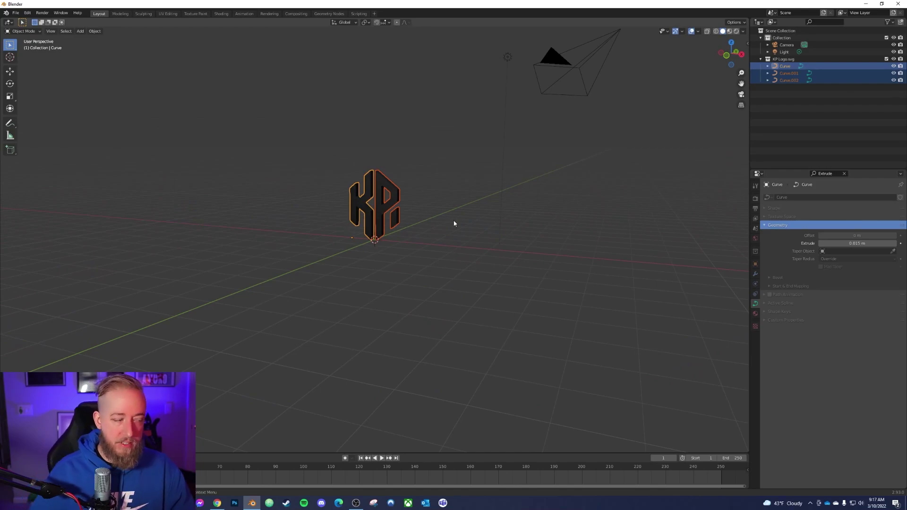
pyautogui.moveTo(510, 229); pyautogui.dragTo(497, 238, button='middle')
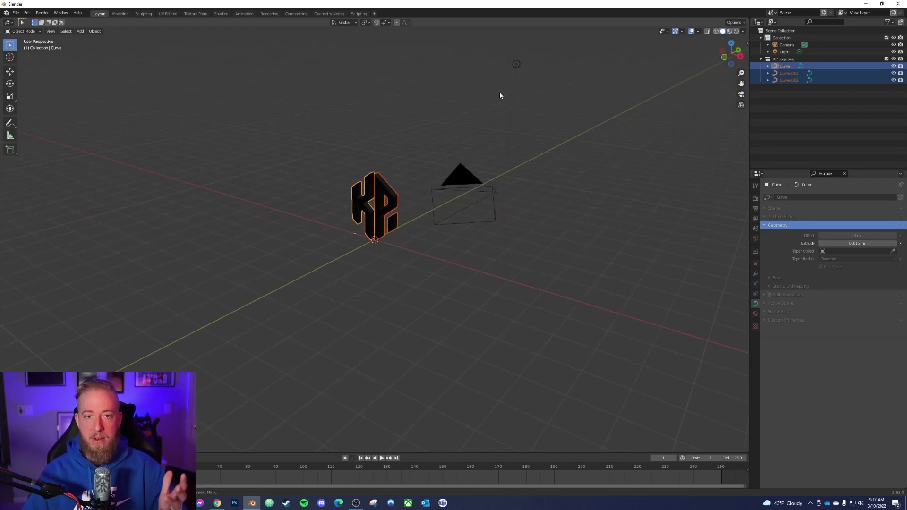
pyautogui.moveTo(686, 255); pyautogui.dragTo(523, 222, button='middle')
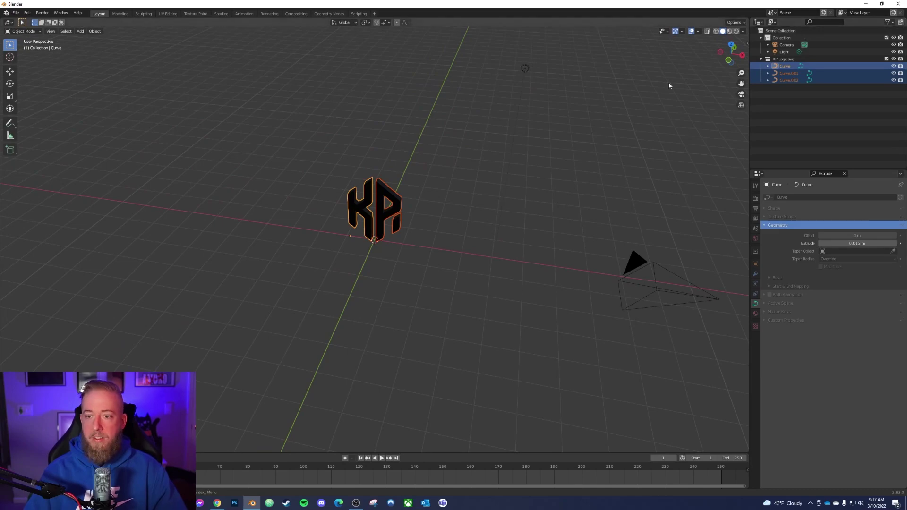
pyautogui.click(728, 61)
pyautogui.scroll(3, 470, 161)
pyautogui.scroll(-1, 472, 157)
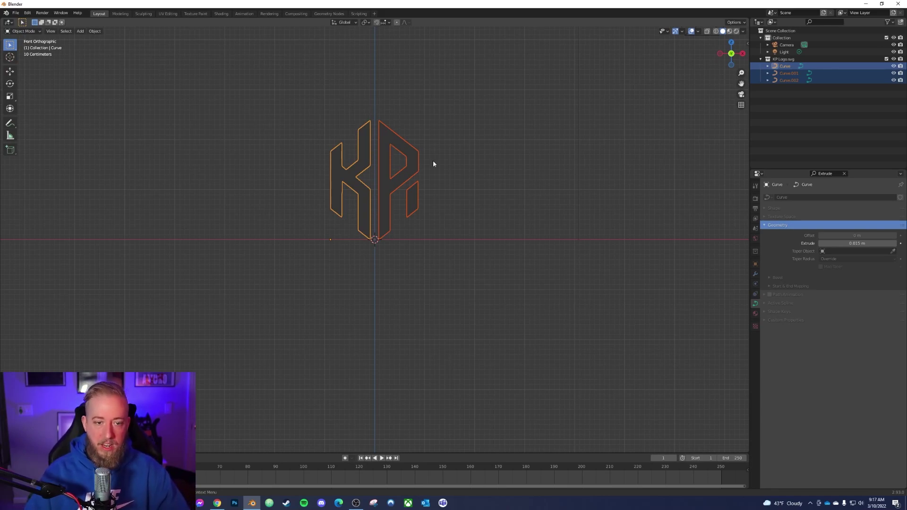
pyautogui.click(51, 31)
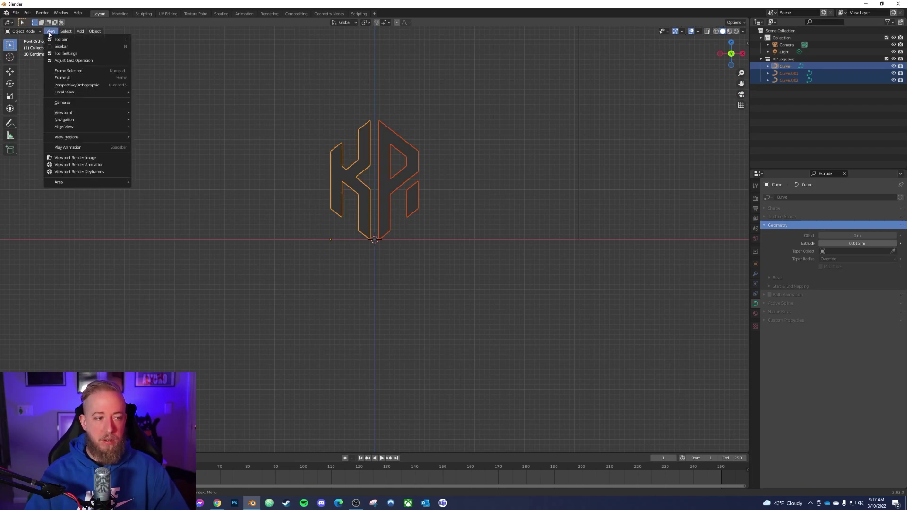
pyautogui.moveTo(76, 130)
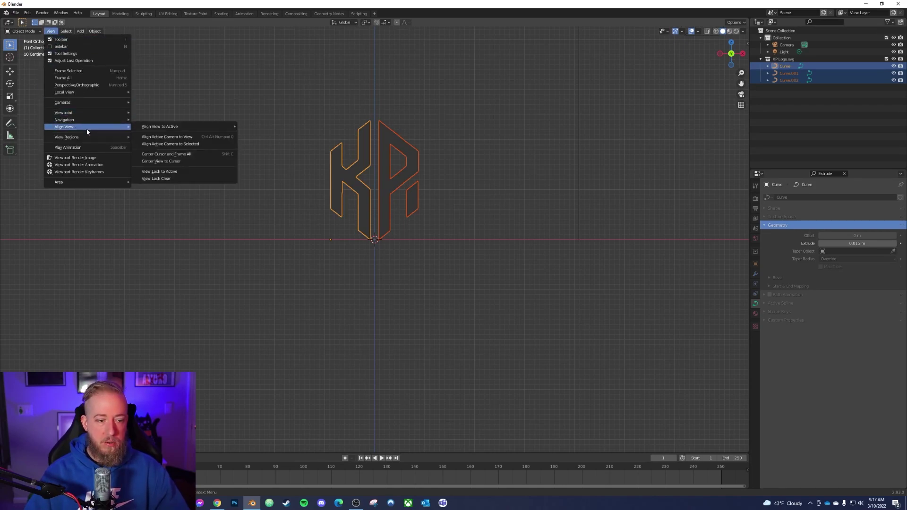
pyautogui.click(187, 137)
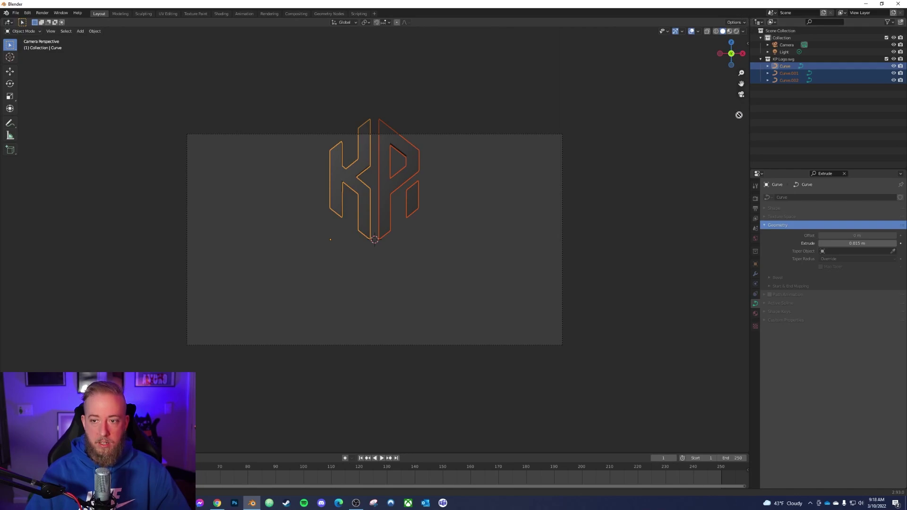
# Orbit away from the camera view and switch the viewport back to looking through the active camera
pyautogui.moveTo(512, 204); pyautogui.dragTo(459, 222, button='middle')
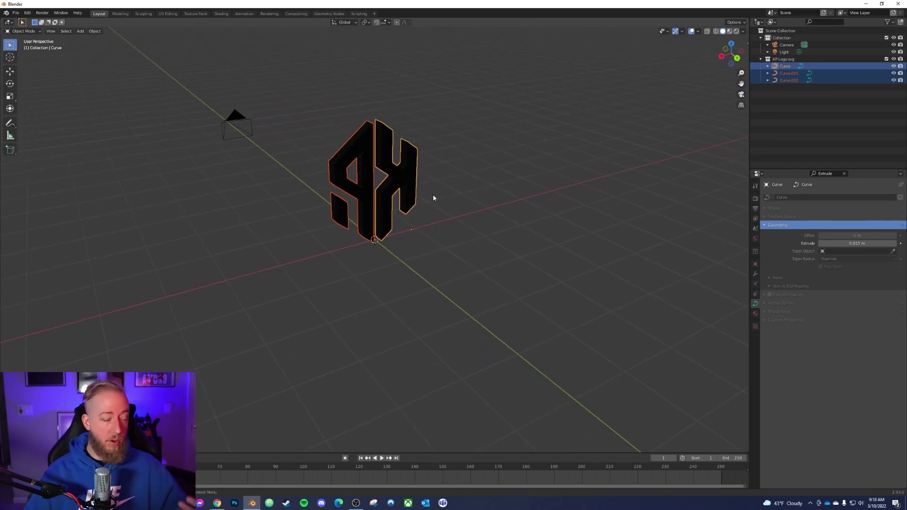
pyautogui.click(50, 31)
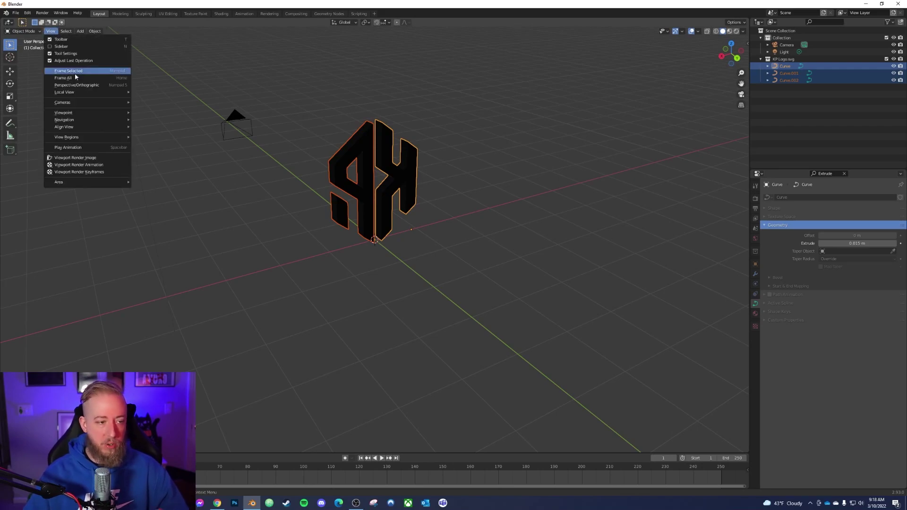
pyautogui.moveTo(101, 129)
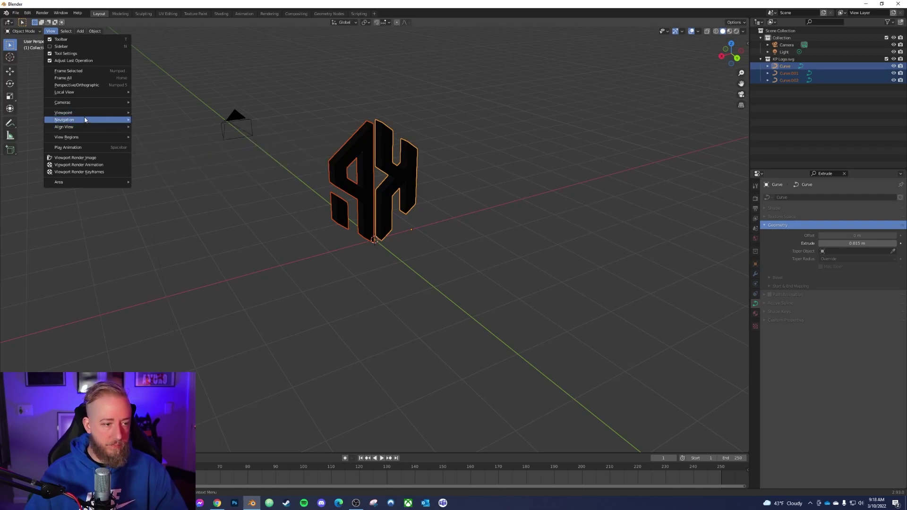
pyautogui.moveTo(86, 116)
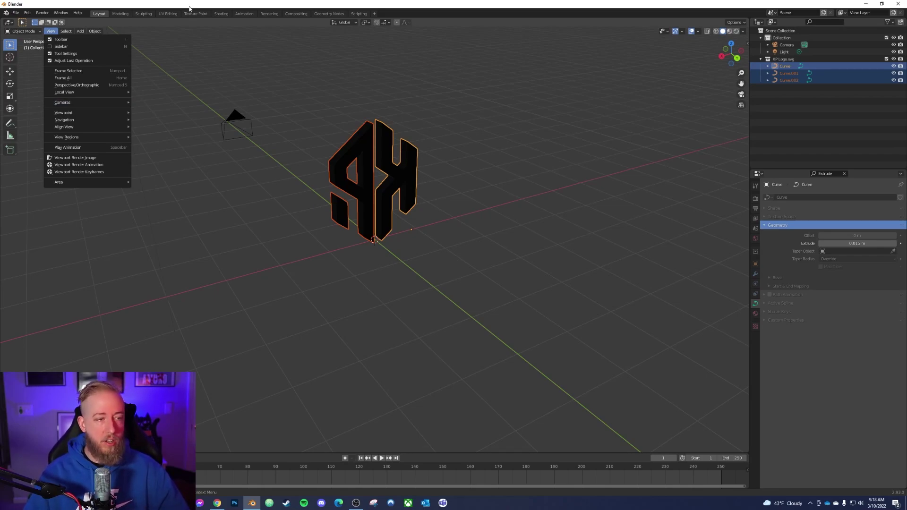
pyautogui.click(36, 32)
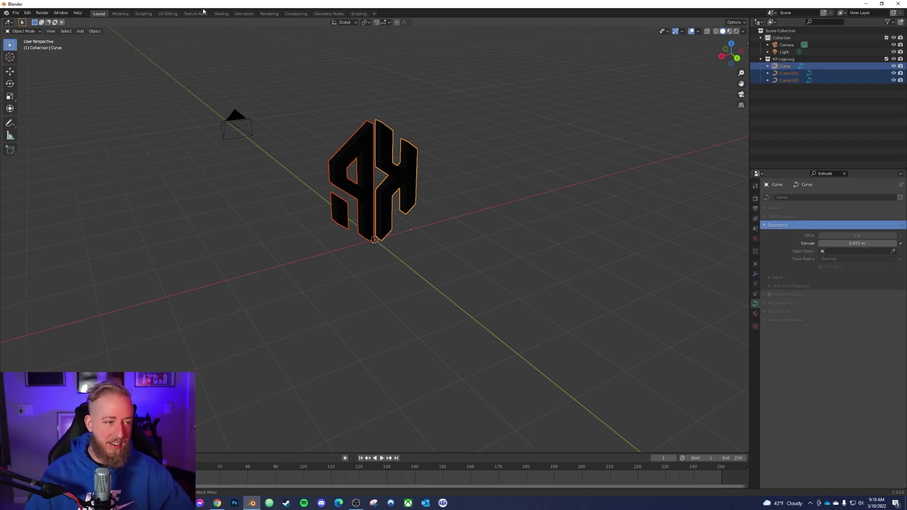
pyautogui.click(51, 31)
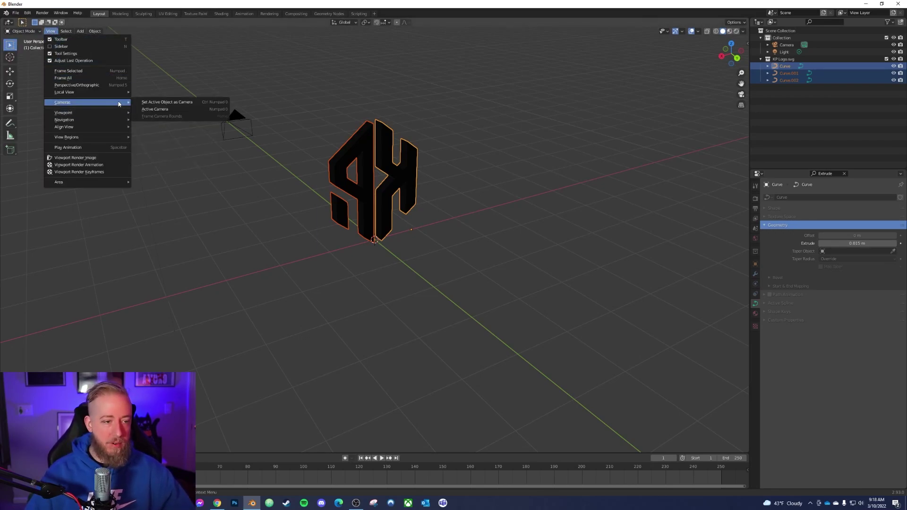
pyautogui.moveTo(117, 116)
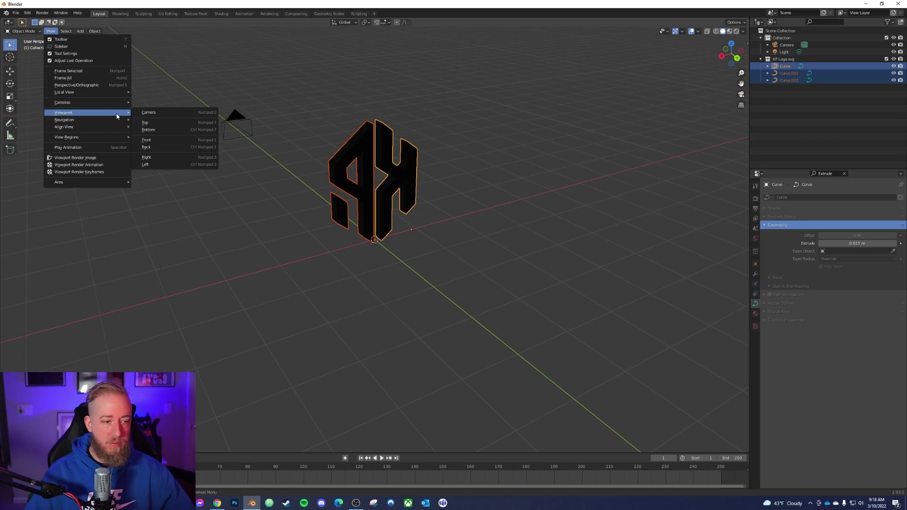
pyautogui.click(150, 112)
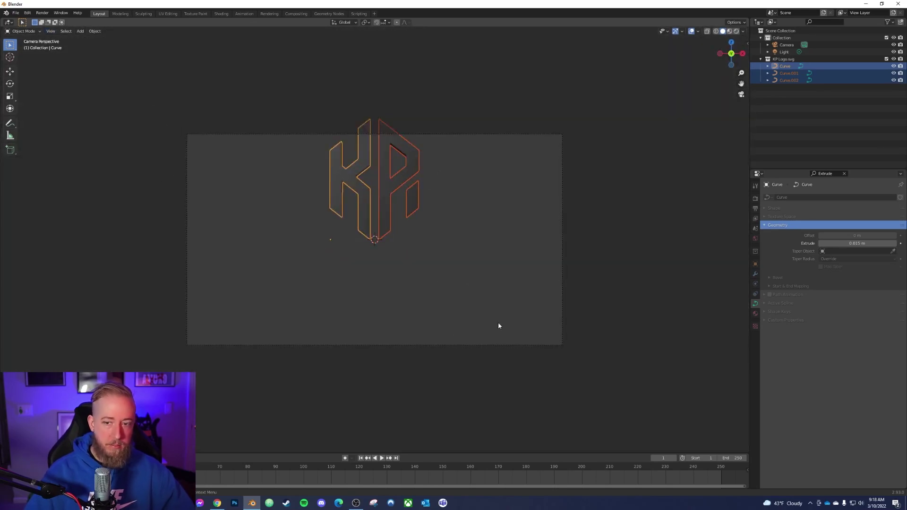
# Select the camera and, looking through it, move it up about 0.98 m along the global Z axis
pyautogui.click(609, 218)
pyautogui.moveTo(608, 218); pyautogui.dragTo(498, 264, button='middle')
pyautogui.moveTo(208, 53); pyautogui.dragTo(57, 85)
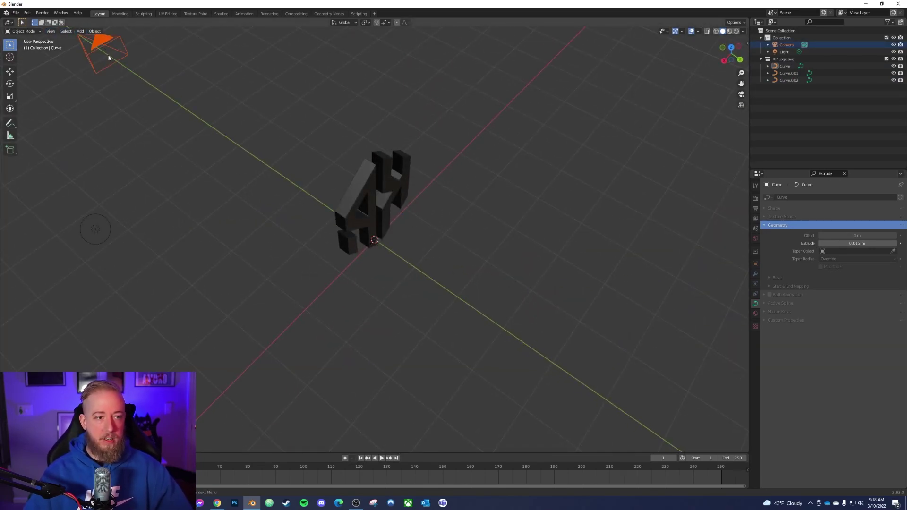
pyautogui.click(51, 32)
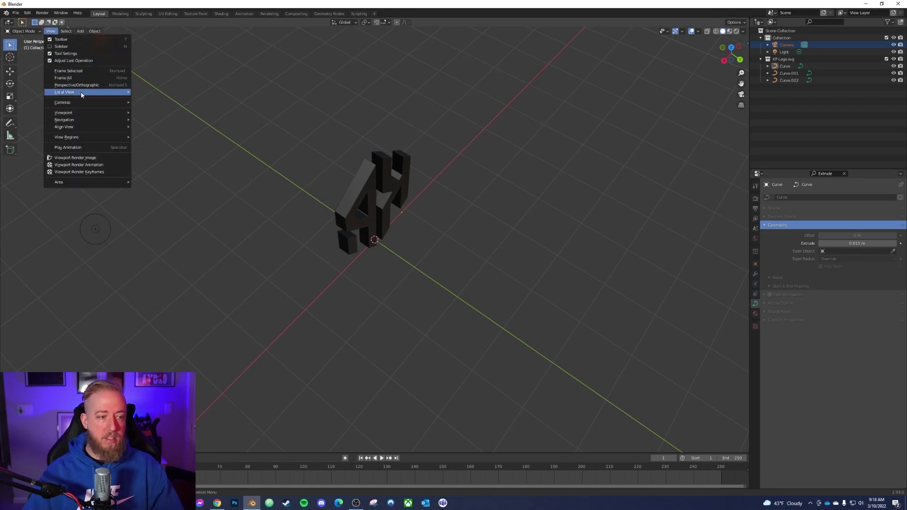
pyautogui.moveTo(116, 114)
pyautogui.click(163, 111)
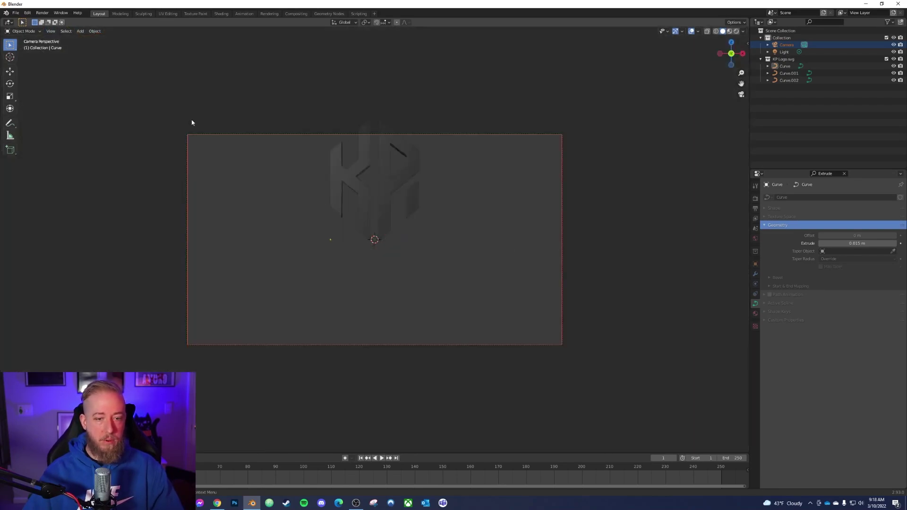
pyautogui.press('g')
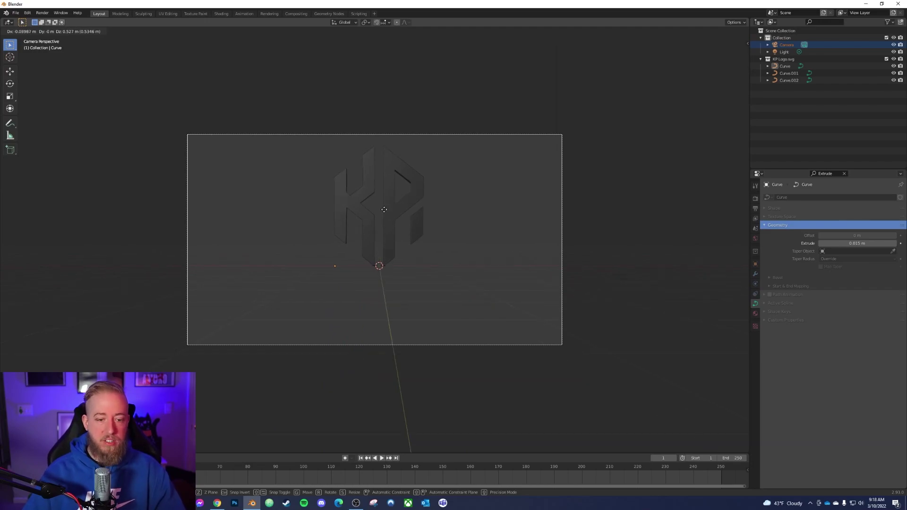
pyautogui.press('z')
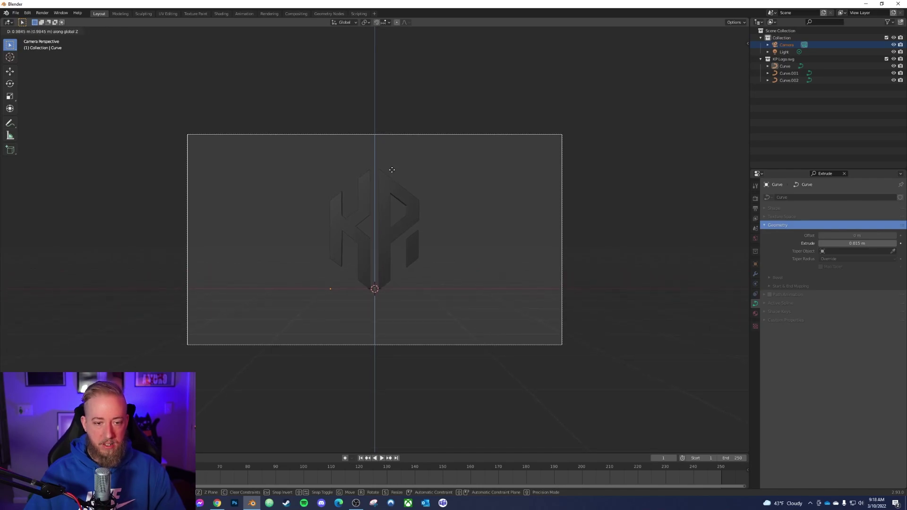
pyautogui.click(392, 169)
# Move the camera closer to the logo along the Y axis and raise it slightly along Z to centre the logo in the frame
pyautogui.scroll(2, 391, 175)
pyautogui.scroll(1, 390, 177)
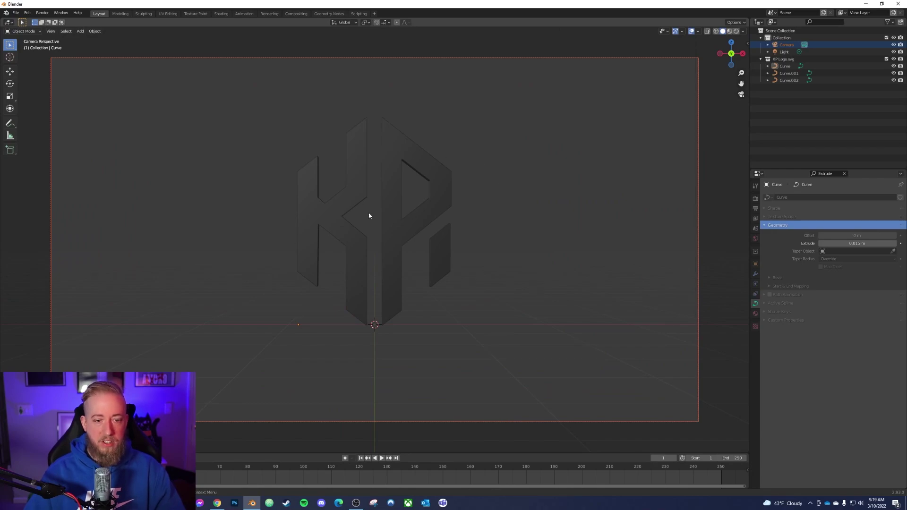
pyautogui.press('g')
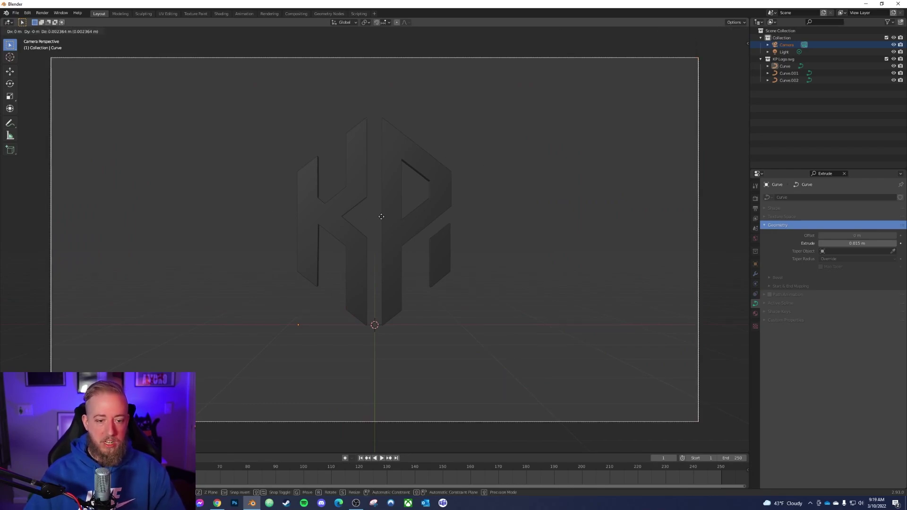
pyautogui.press('y')
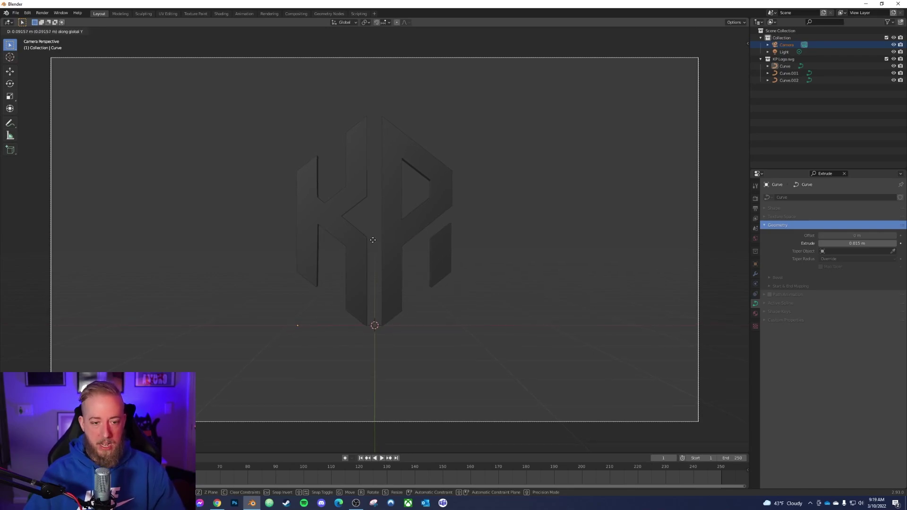
pyautogui.click(373, 338)
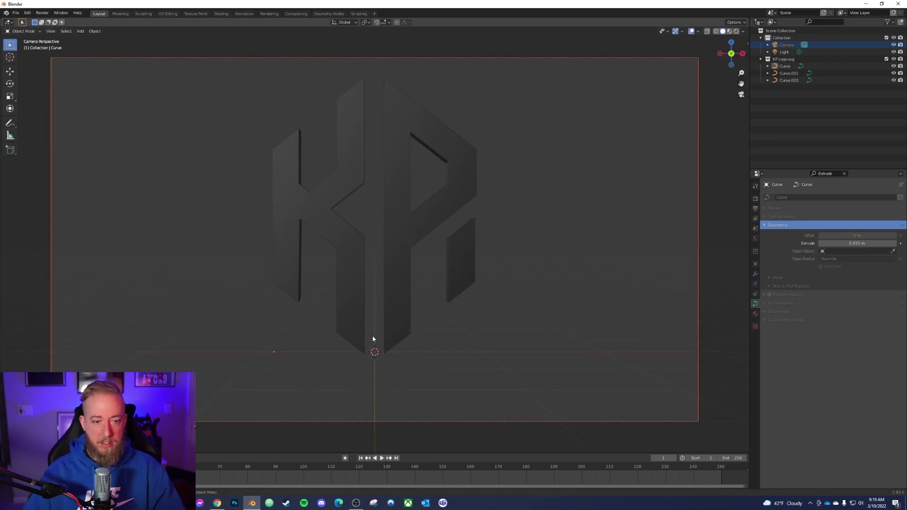
pyautogui.press('g')
pyautogui.press('z')
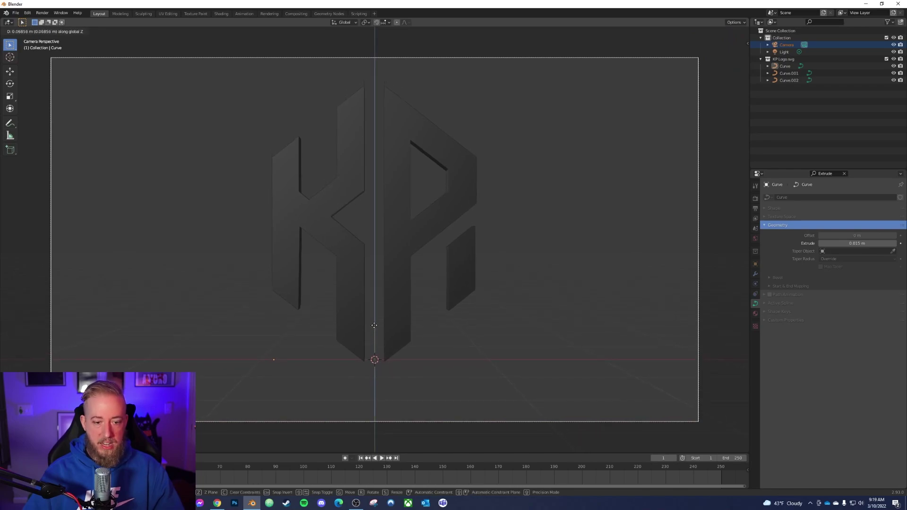
pyautogui.click(376, 318)
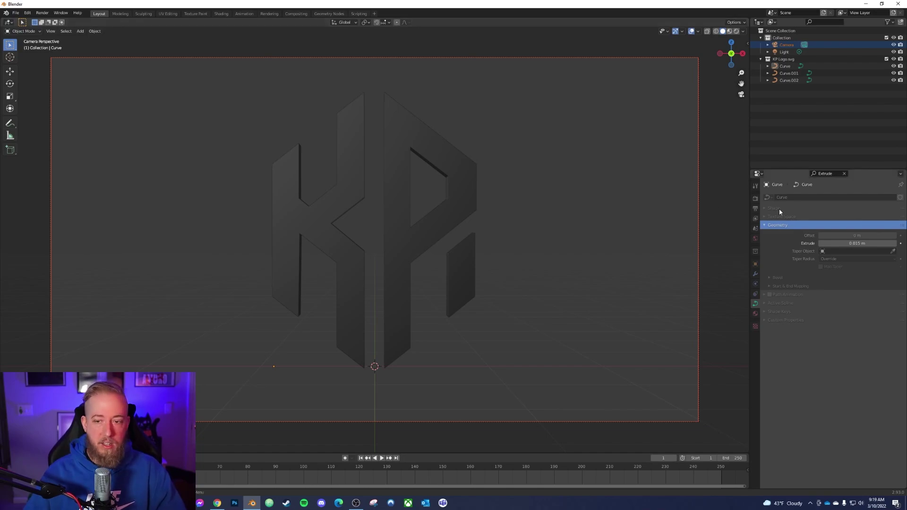
pyautogui.click(717, 181)
pyautogui.moveTo(717, 181); pyautogui.dragTo(638, 213, button='middle')
pyautogui.moveTo(530, 205); pyautogui.dragTo(577, 206, button='middle')
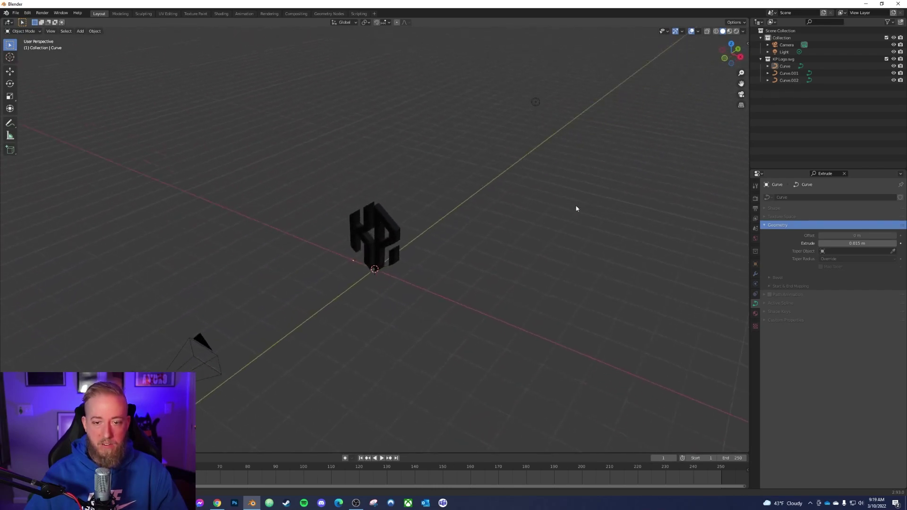
pyautogui.click(535, 102)
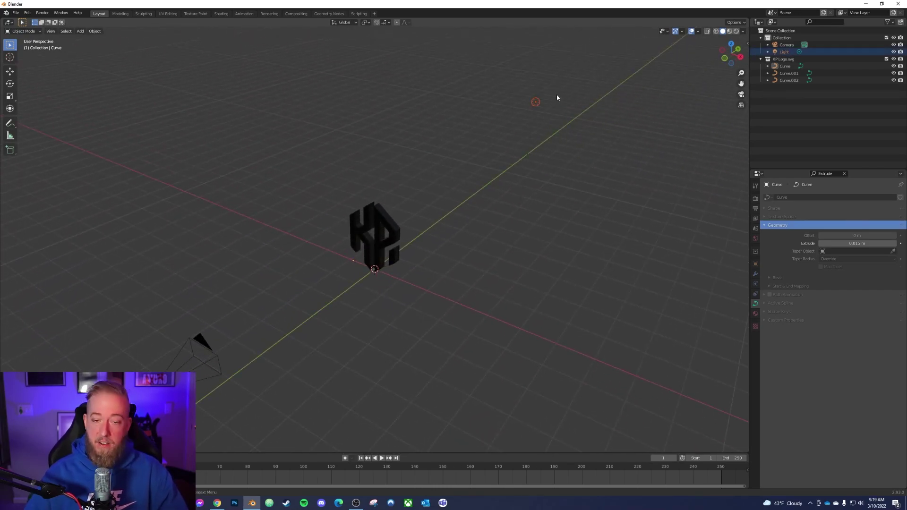
pyautogui.click(571, 218)
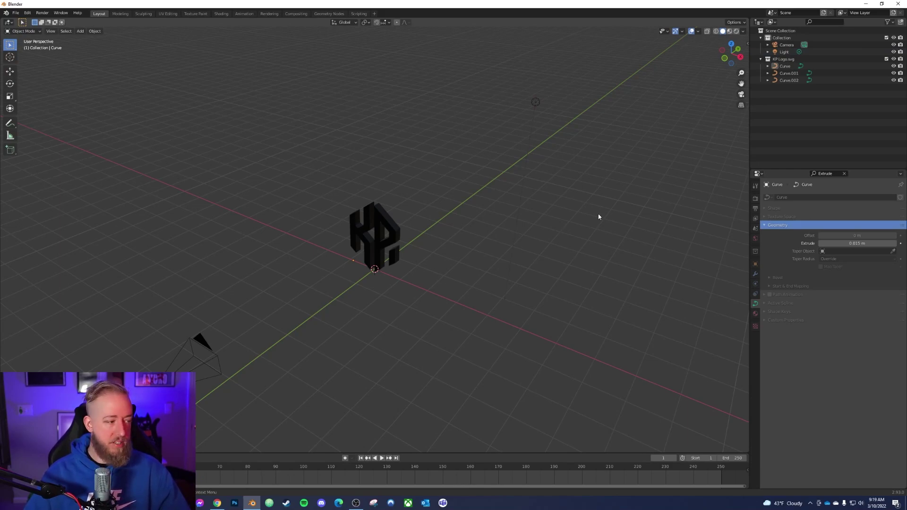
pyautogui.hotkey('shift', 'a')
pyautogui.moveTo(588, 220)
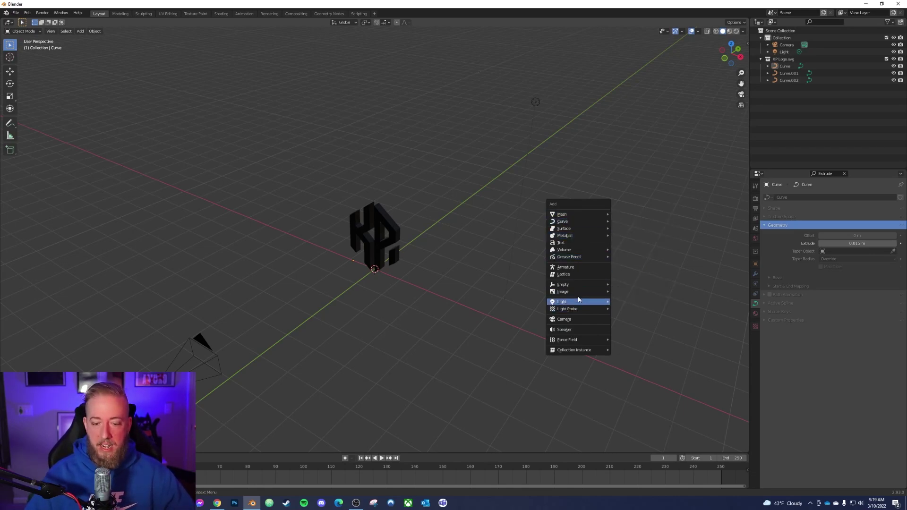
pyautogui.moveTo(585, 300)
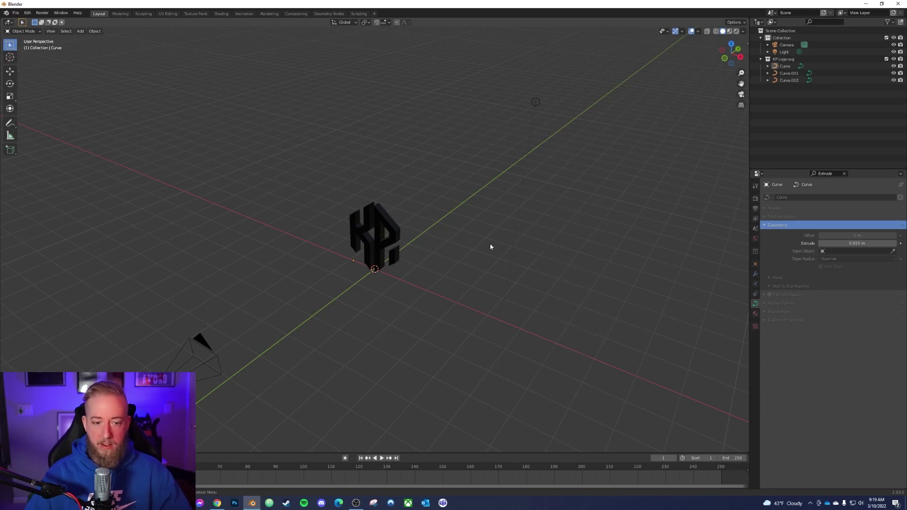
# In the top orthographic view, move the existing light about 4 m in X and 2 m in Y, centred just in front of the logo
pyautogui.moveTo(574, 81); pyautogui.dragTo(520, 129)
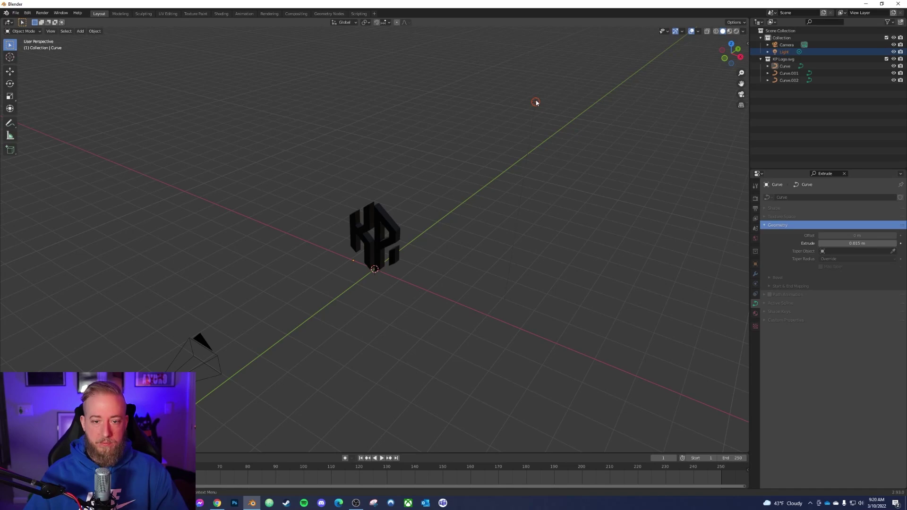
pyautogui.click(731, 44)
pyautogui.press('g')
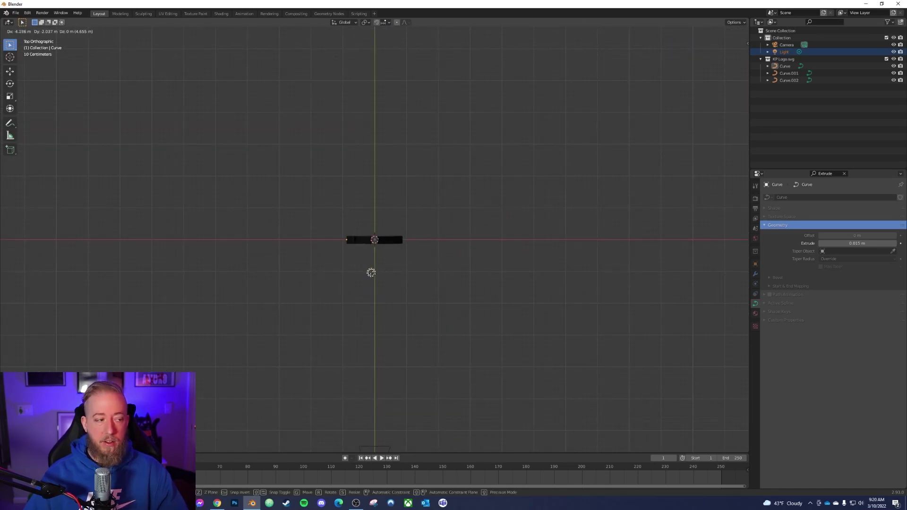
pyautogui.click(380, 273)
# In the right orthographic view, lower the light to just above and in front of the logo's upper edge
pyautogui.moveTo(380, 273); pyautogui.dragTo(336, 66, button='middle')
pyautogui.click(733, 55)
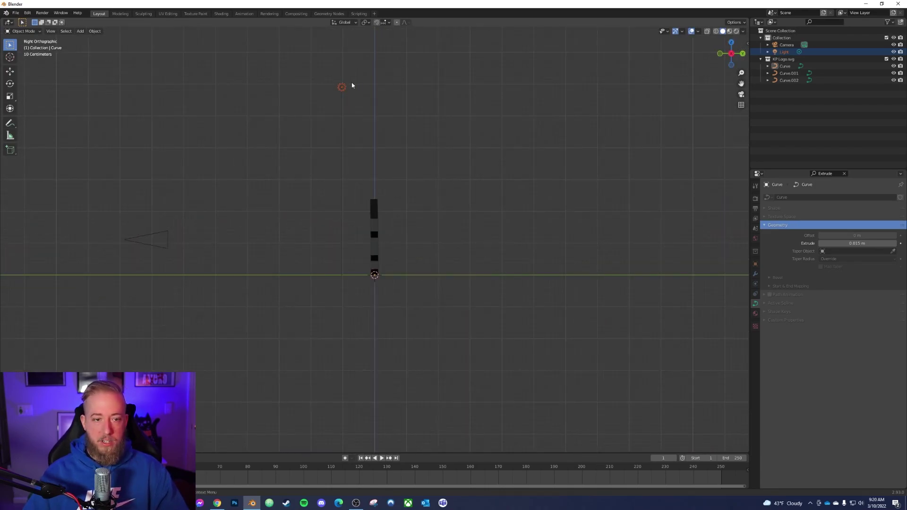
pyautogui.press('g')
pyautogui.click(343, 181)
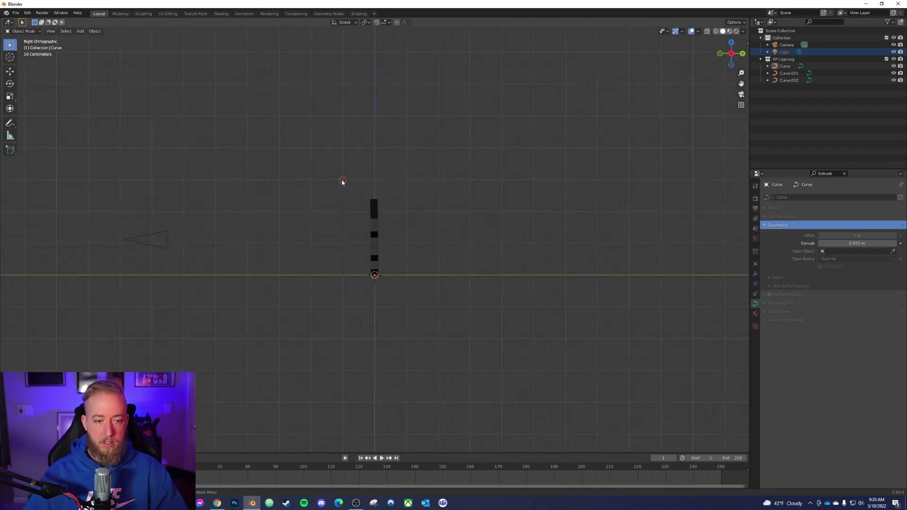
# Set the viewport to rendered shading, comparing it with the material preview and wireframe modes
pyautogui.moveTo(287, 197); pyautogui.dragTo(526, 193, button='middle')
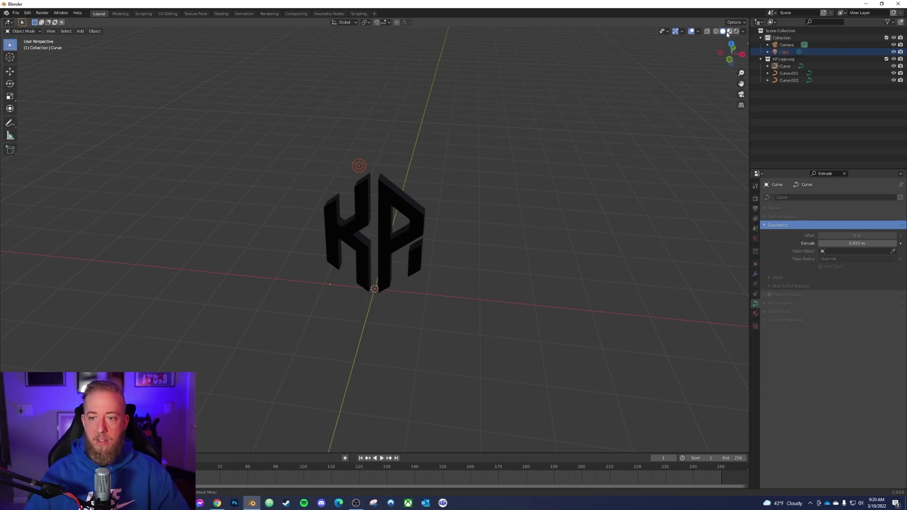
pyautogui.moveTo(591, 109)
pyautogui.mouseDown(button='middle')
pyautogui.moveTo(536, 137)
pyautogui.moveTo(523, 128)
pyautogui.moveTo(544, 132)
pyautogui.mouseUp(button='middle')
pyautogui.press('z')
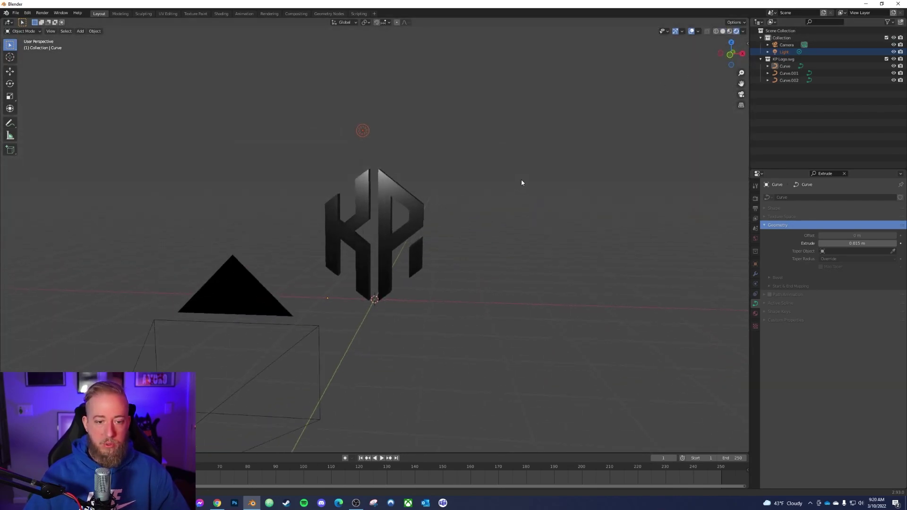
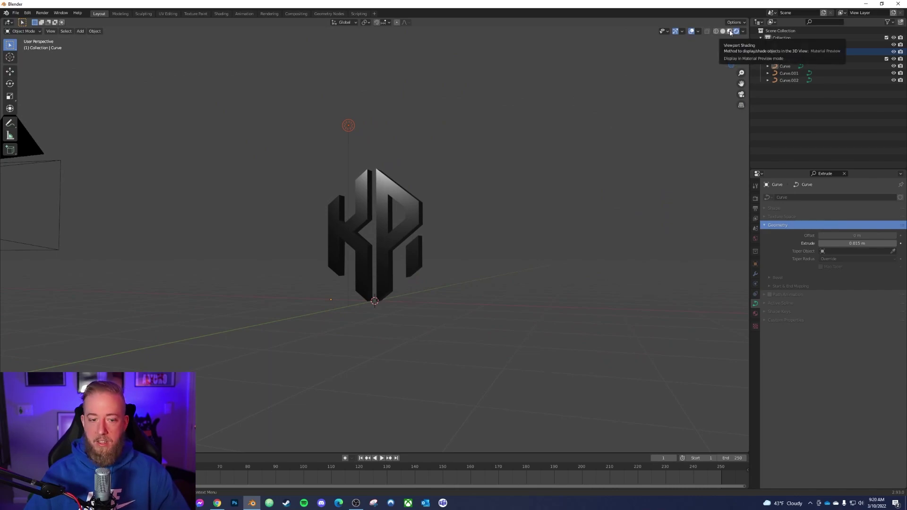
pyautogui.click(730, 32)
pyautogui.click(715, 31)
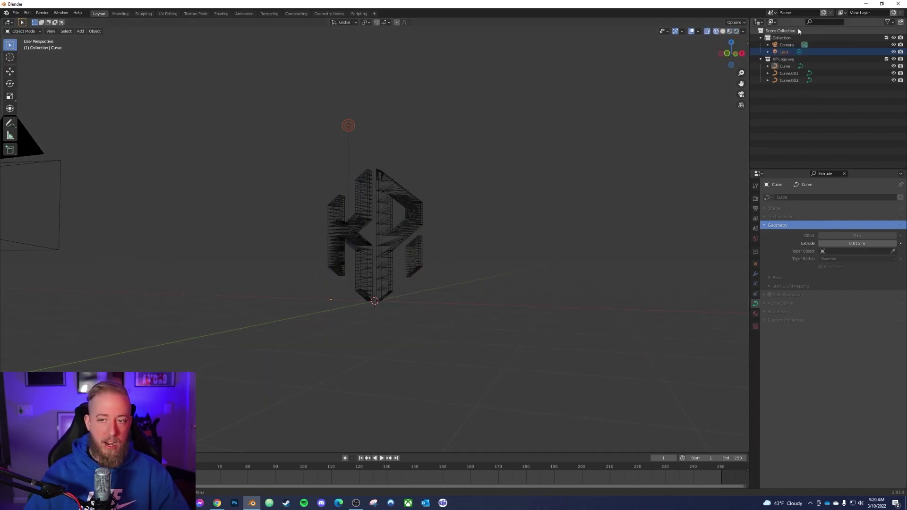
pyautogui.click(735, 31)
# Examine the lit logo in rendered shading, both through the active camera and from an angle
pyautogui.moveTo(473, 154)
pyautogui.mouseDown(button='middle')
pyautogui.moveTo(489, 147)
pyautogui.moveTo(660, 185)
pyautogui.mouseUp(button='middle')
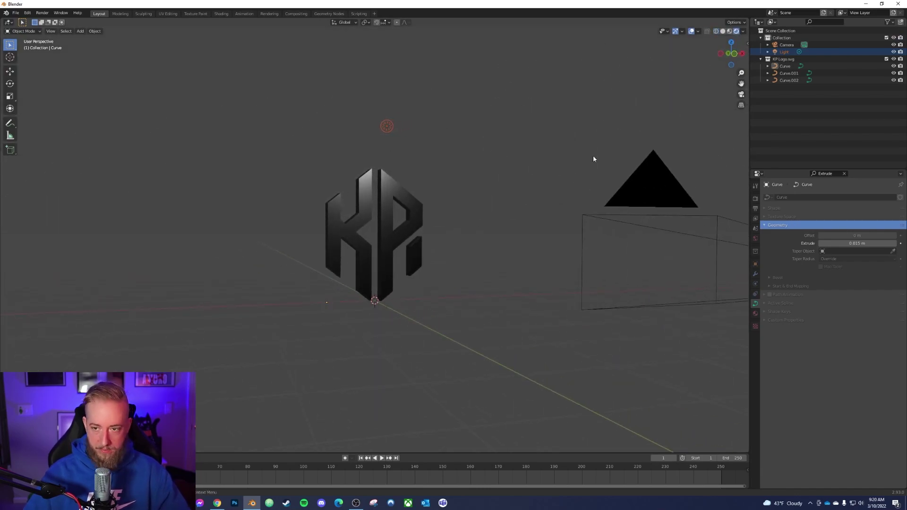
pyautogui.press('KP_0')
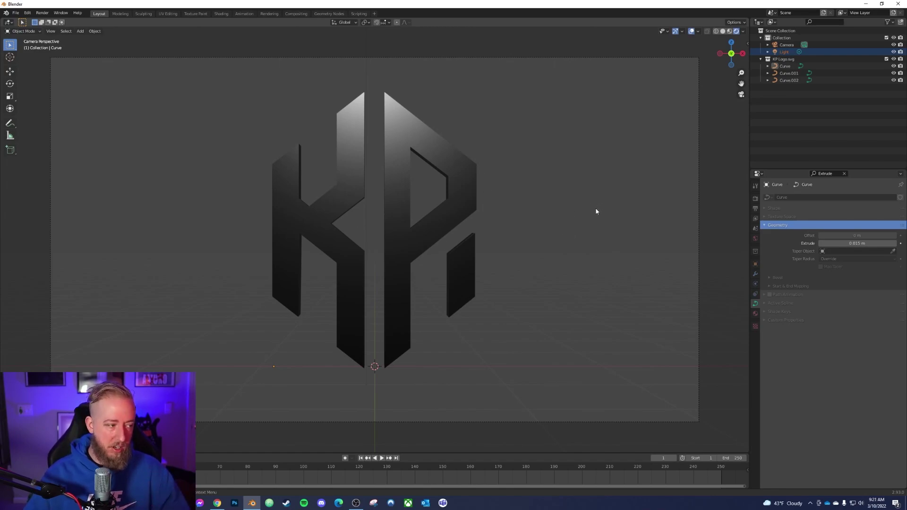
pyautogui.moveTo(587, 214); pyautogui.dragTo(551, 233, button='middle')
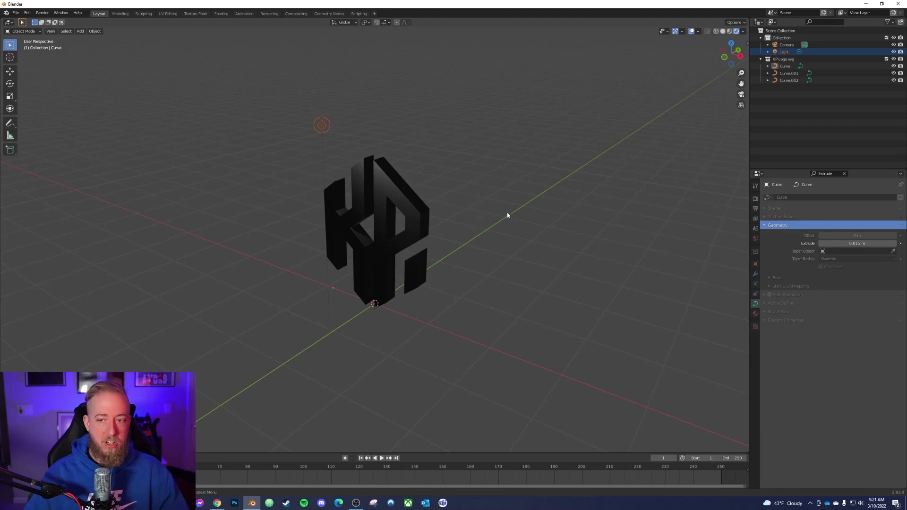
# Select the three logo curves, set the base color of their SVGMat material to white, and check the logo through the camera
pyautogui.click(840, 66)
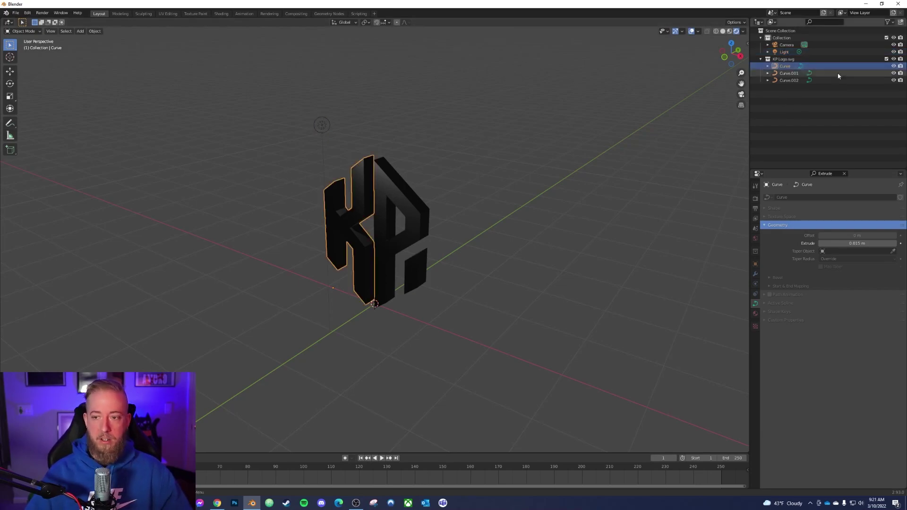
pyautogui.keyDown('shift'); pyautogui.click(837, 80); pyautogui.keyUp('shift')
pyautogui.moveTo(469, 220); pyautogui.dragTo(529, 210, button='middle')
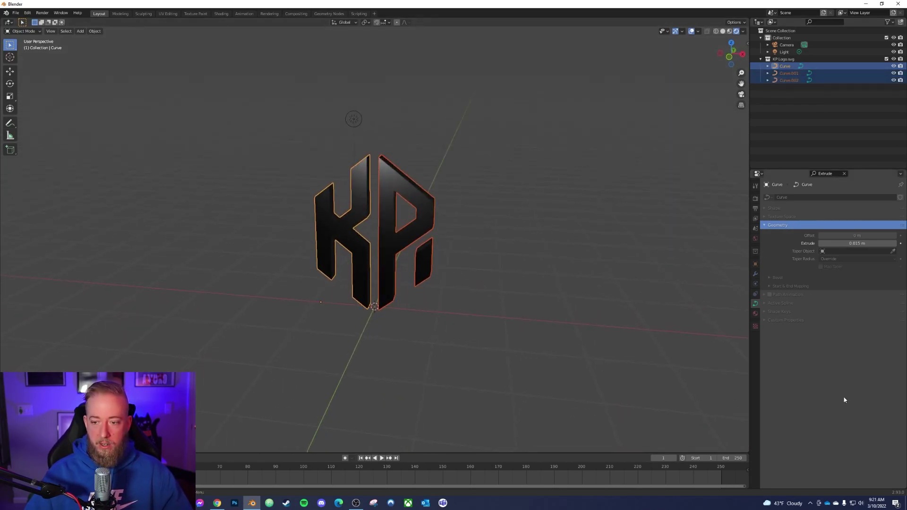
pyautogui.click(844, 174)
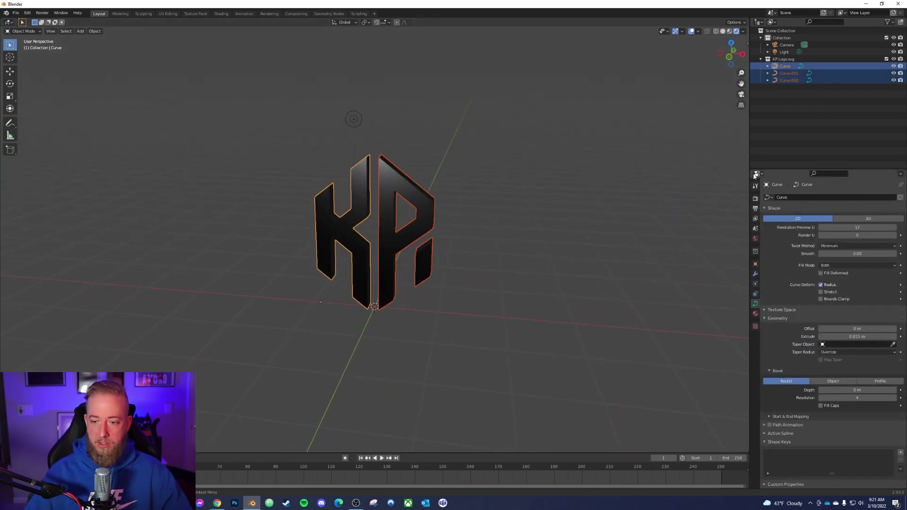
pyautogui.click(755, 314)
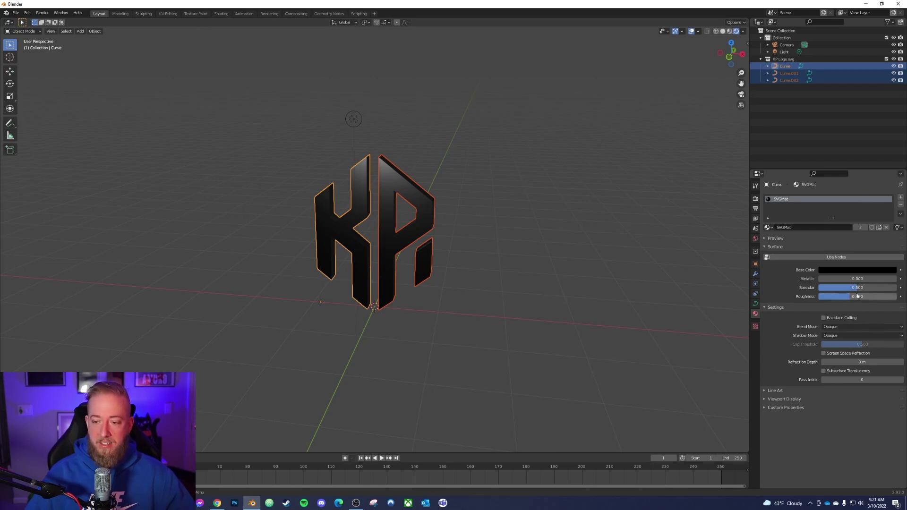
pyautogui.click(840, 273)
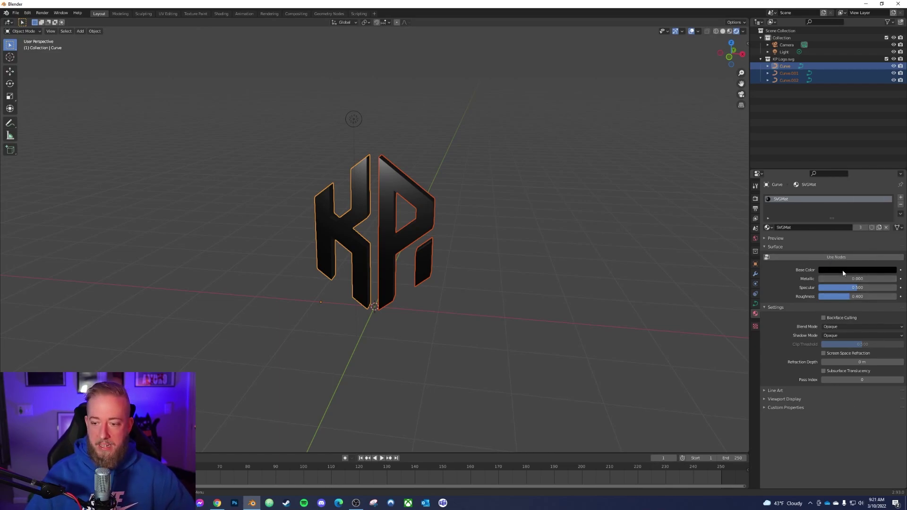
pyautogui.click(846, 271)
pyautogui.click(881, 228)
pyautogui.click(862, 228)
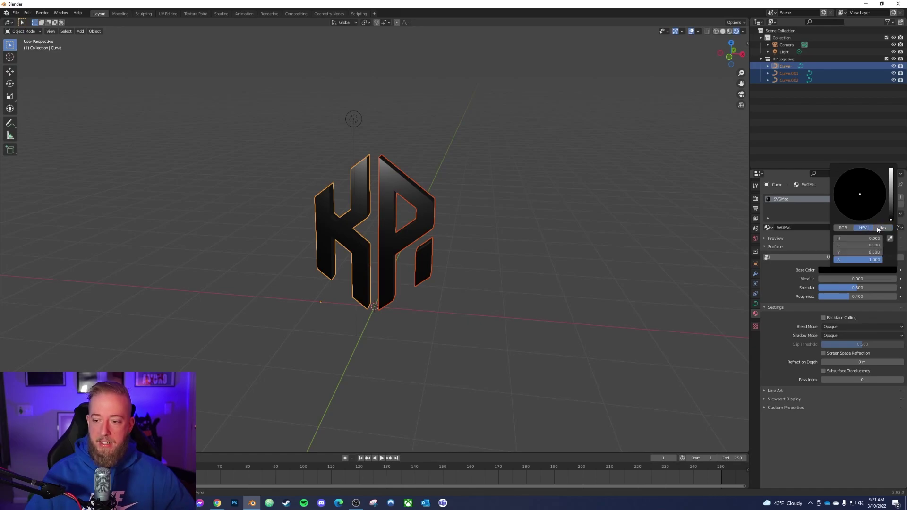
pyautogui.moveTo(891, 219); pyautogui.dragTo(891, 170)
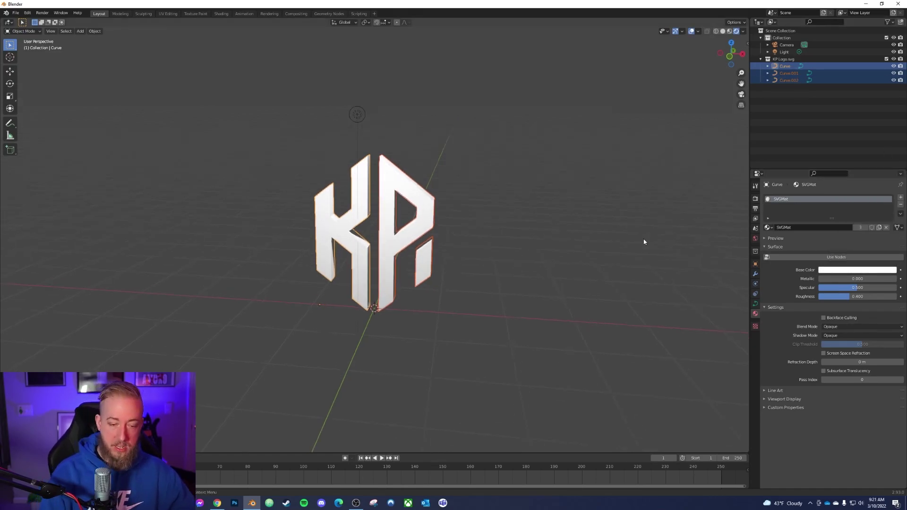
pyautogui.press('KP_0')
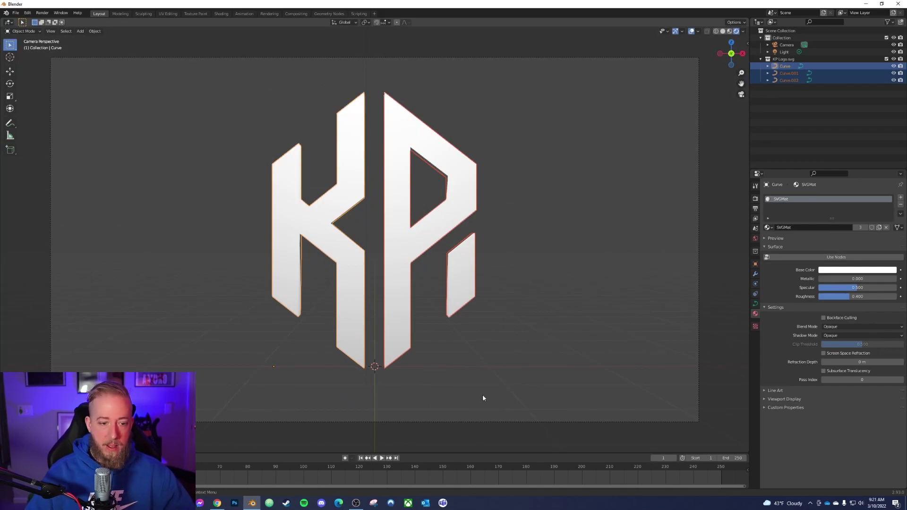
pyautogui.click(142, 249)
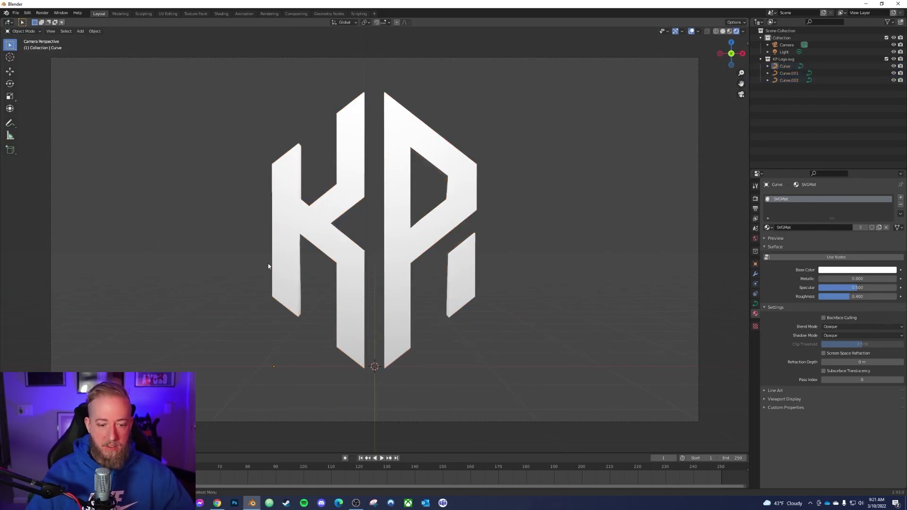
# Darken the SVGMat base color of the three logo curves from white to light grey
pyautogui.click(830, 66)
pyautogui.keyDown('shift'); pyautogui.click(830, 79); pyautogui.keyUp('shift')
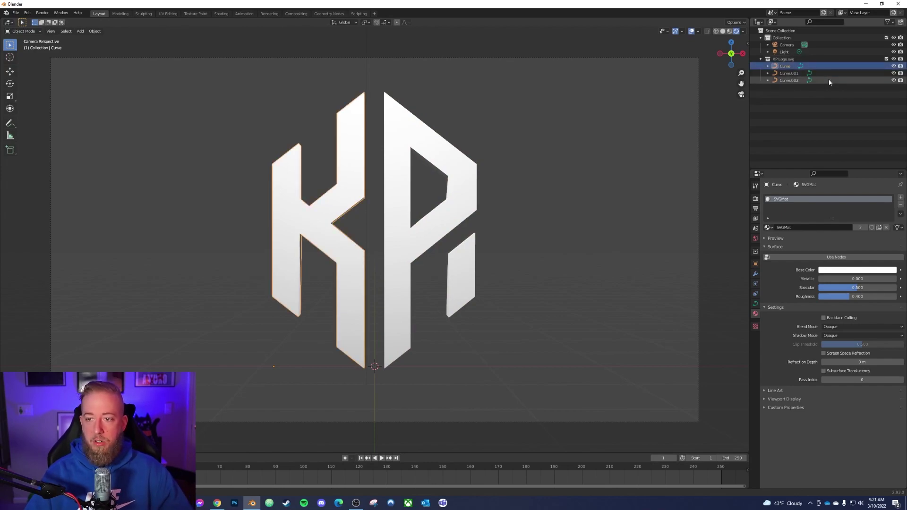
pyautogui.click(884, 270)
pyautogui.moveTo(894, 174); pyautogui.dragTo(891, 184)
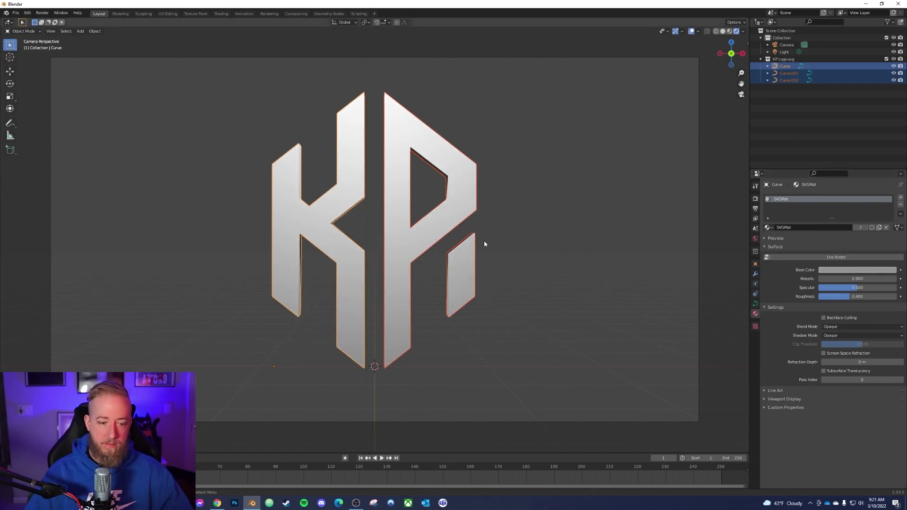
pyautogui.click(553, 260)
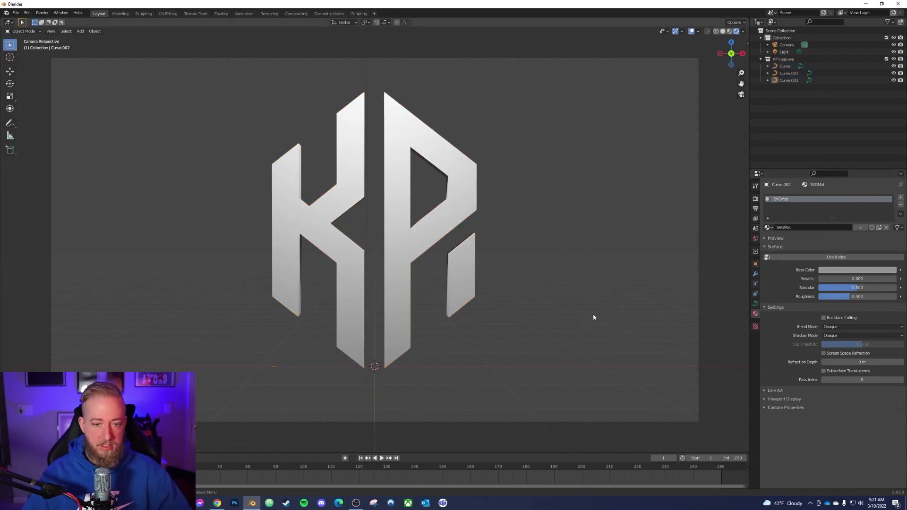
# Select the light and move it along the Y axis slightly farther out in front of the logo
pyautogui.moveTo(491, 244); pyautogui.dragTo(457, 221, button='middle')
pyautogui.moveTo(343, 92); pyautogui.dragTo(277, 134)
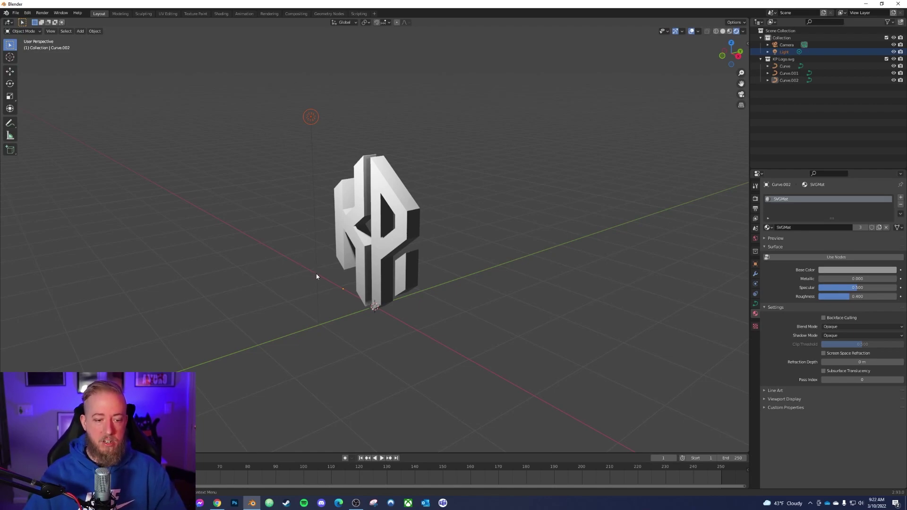
pyautogui.press('g')
pyautogui.press('y')
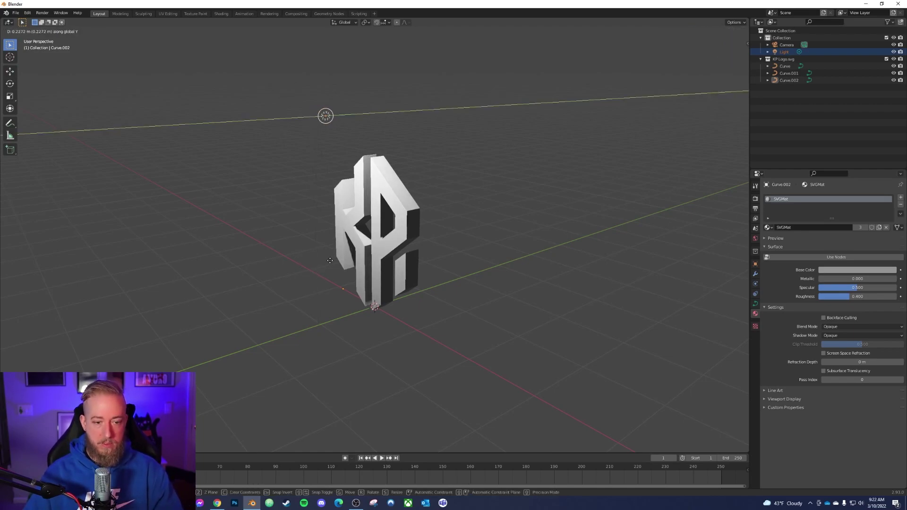
pyautogui.click(300, 276)
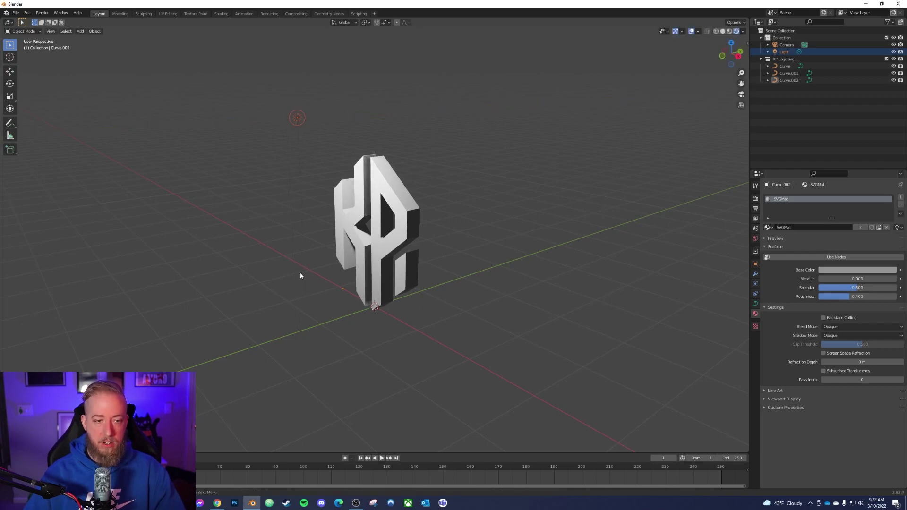
# Rotate the light about the global Y axis and then freely, checking how the logo's shading responds
pyautogui.moveTo(319, 82); pyautogui.dragTo(248, 169)
pyautogui.press('r')
pyautogui.press('y')
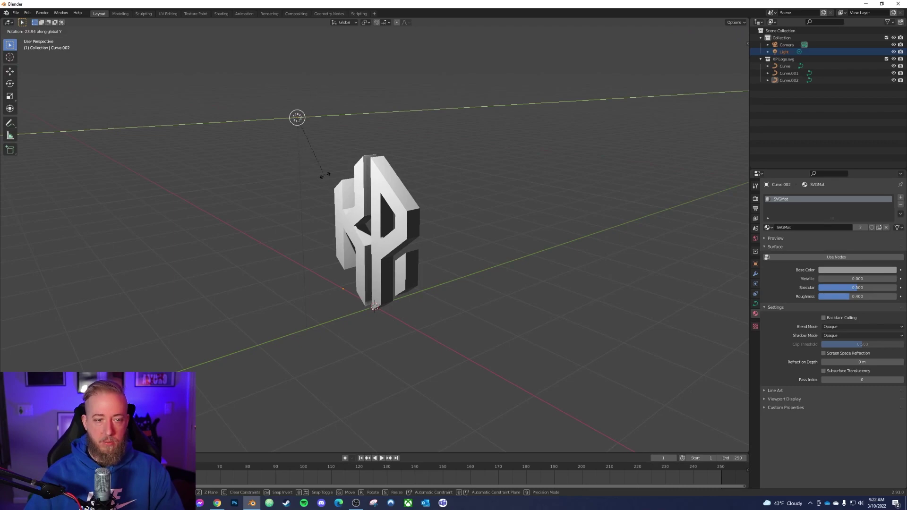
pyautogui.click(281, 239)
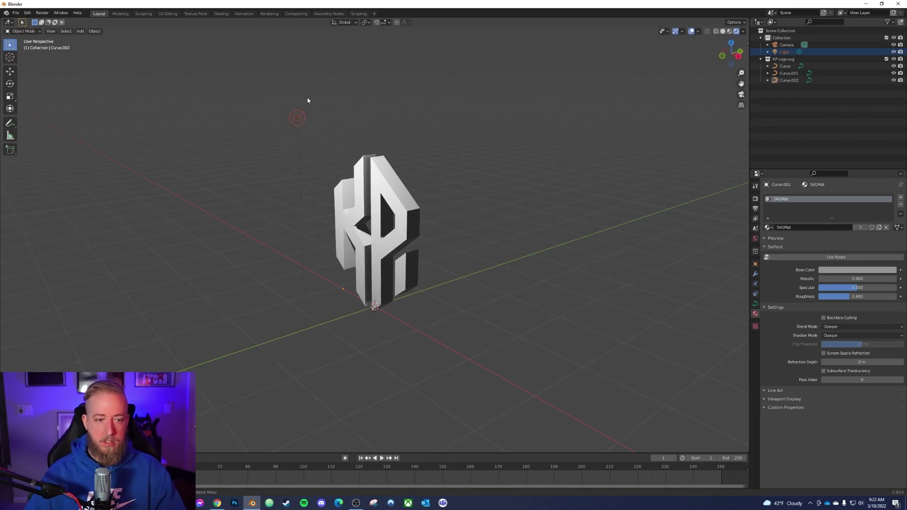
pyautogui.press('r')
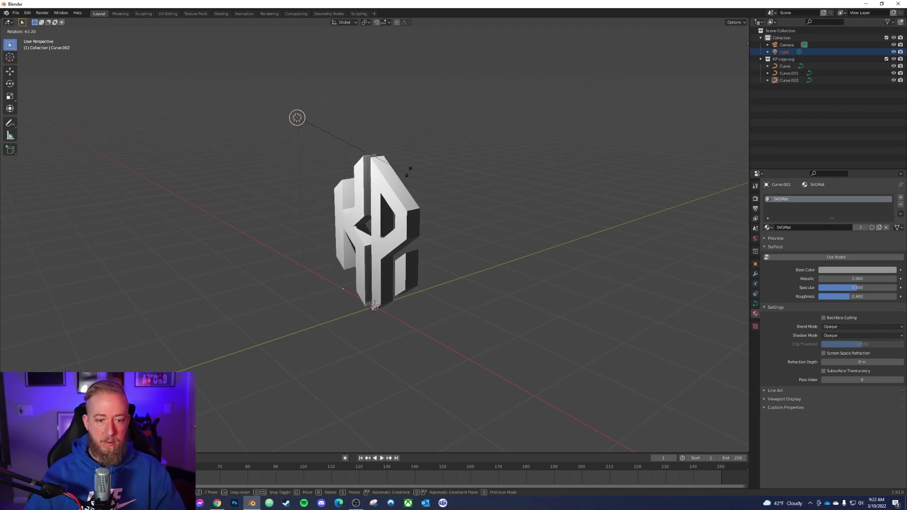
pyautogui.click(358, 333)
pyautogui.moveTo(358, 333); pyautogui.dragTo(525, 233, button='middle')
pyautogui.click(567, 222)
# Tilt the three logo curves backward about 5° in the right orthographic view and check the result through the camera
pyautogui.click(822, 66)
pyautogui.keyDown('shift'); pyautogui.click(824, 81); pyautogui.keyUp('shift')
pyautogui.press('KP_3')
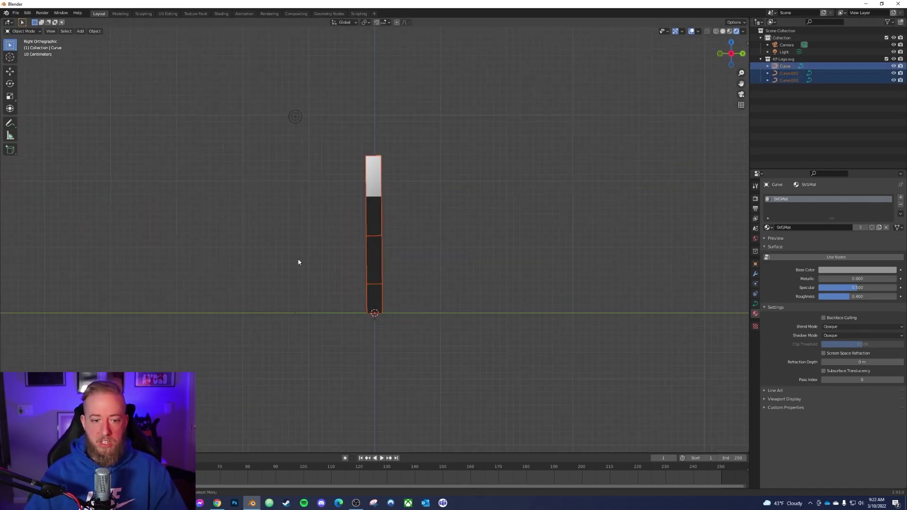
pyautogui.press('r')
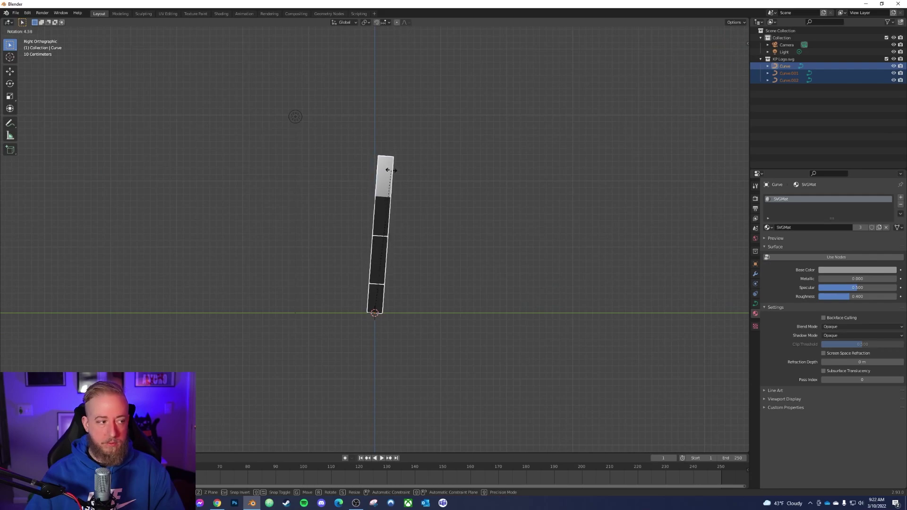
pyautogui.click(392, 162)
pyautogui.press('KP_0')
pyautogui.click(576, 313)
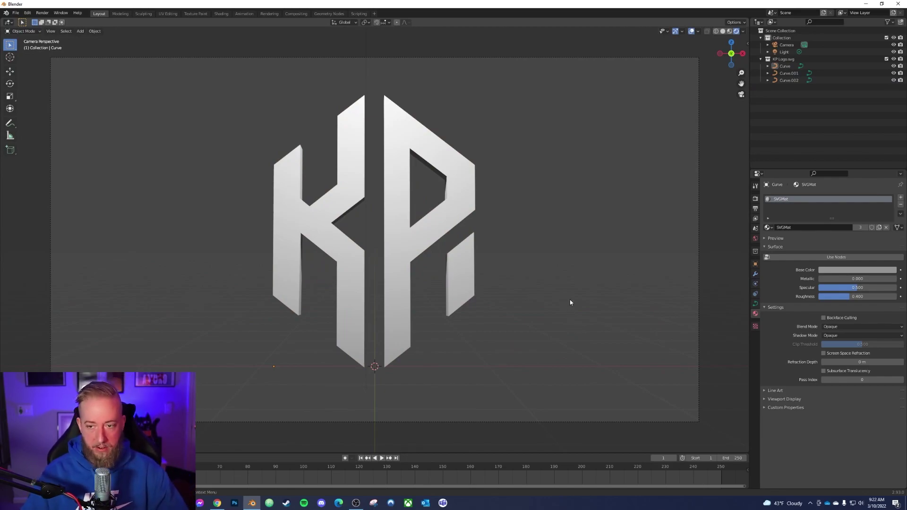
# Search the render properties for the film settings and enable a transparent background
pyautogui.click(755, 208)
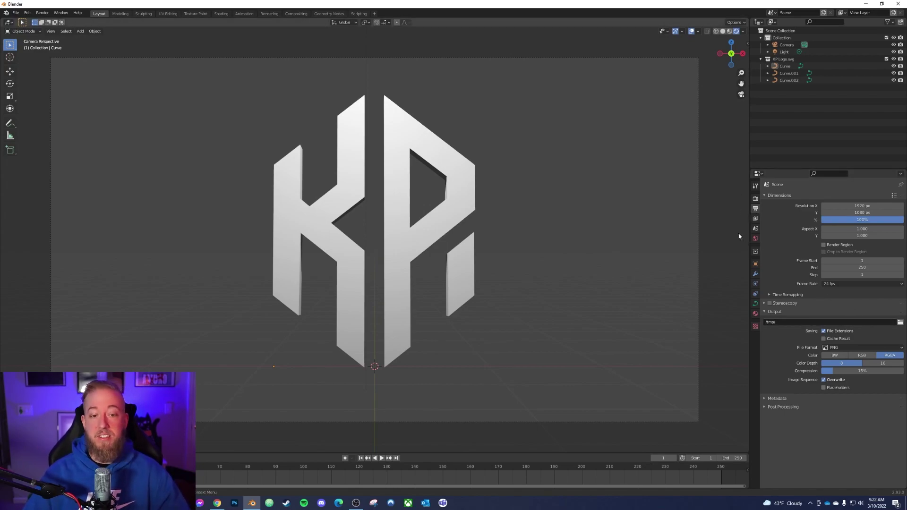
pyautogui.moveTo(477, 182); pyautogui.dragTo(491, 257, button='middle')
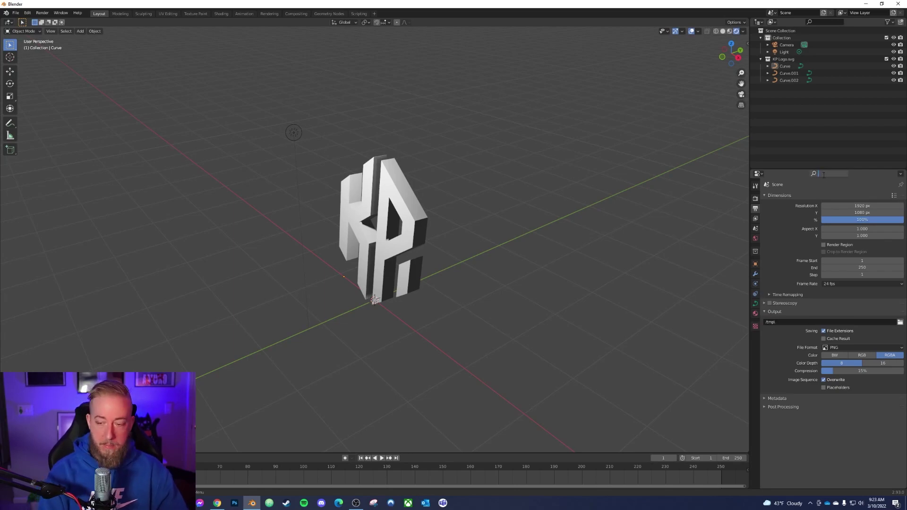
pyautogui.write('film')
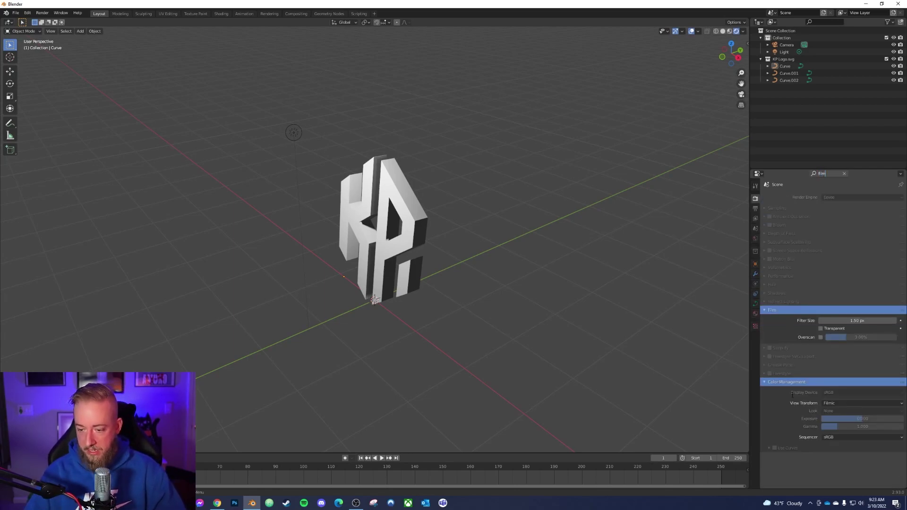
pyautogui.click(821, 328)
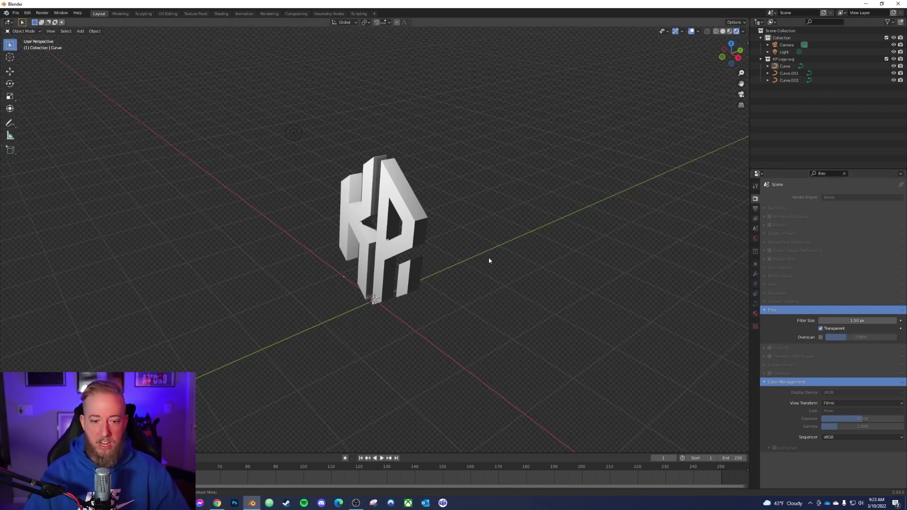
pyautogui.moveTo(320, 318); pyautogui.dragTo(350, 310, button='middle')
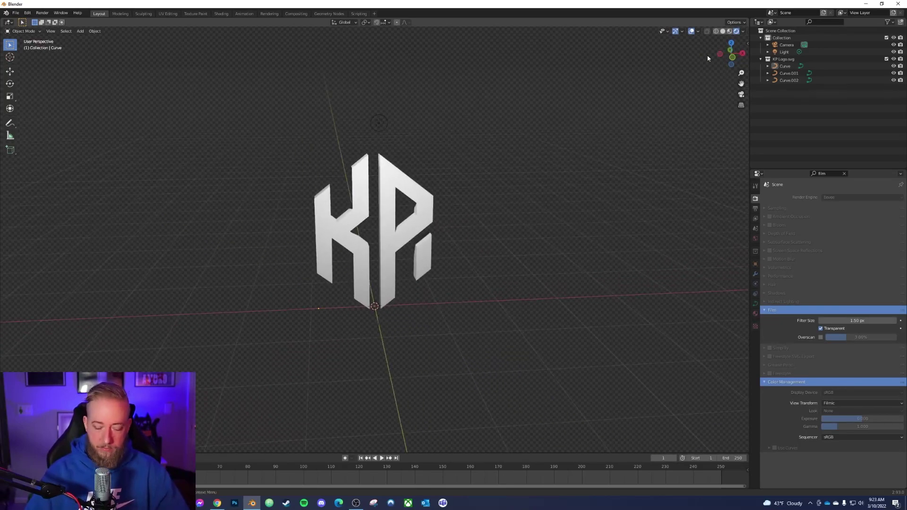
pyautogui.moveTo(512, 190); pyautogui.dragTo(492, 242, button='middle')
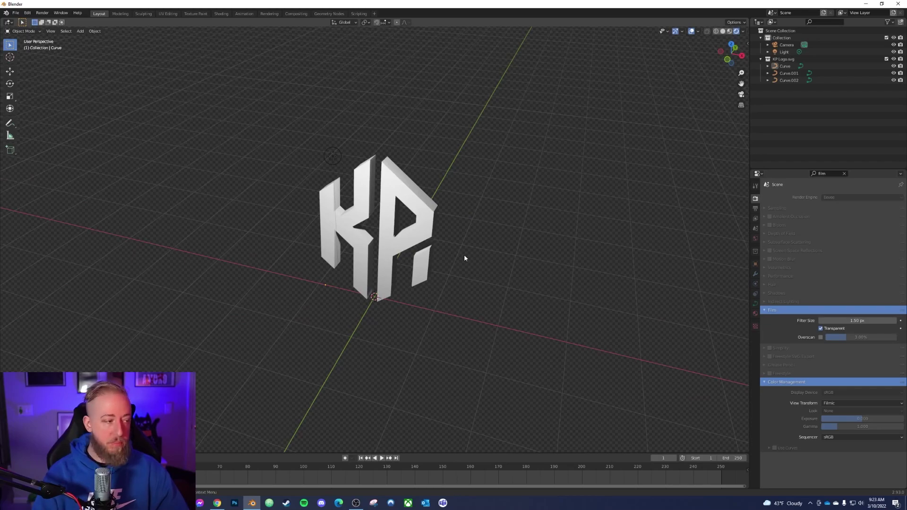
# Render the camera image of the logo and inspect its edges up close and as a whole
pyautogui.press('F12')
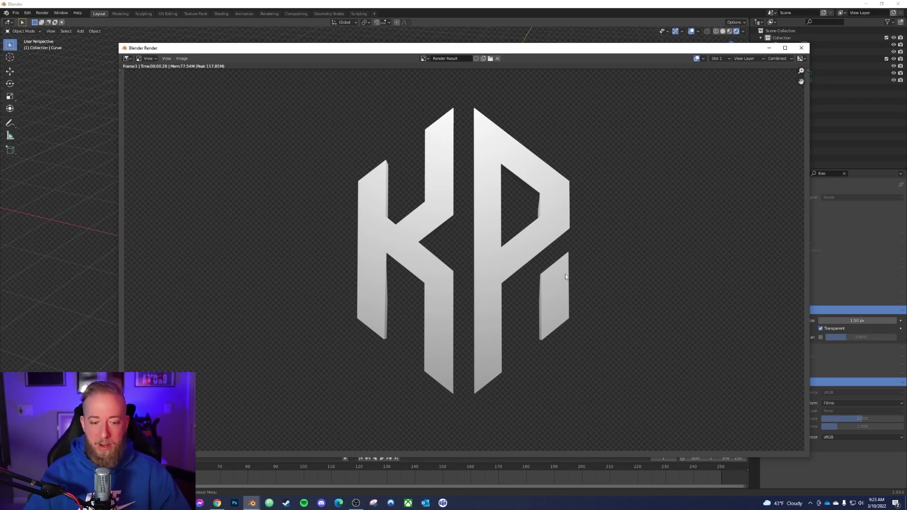
pyautogui.scroll(4, 544, 343)
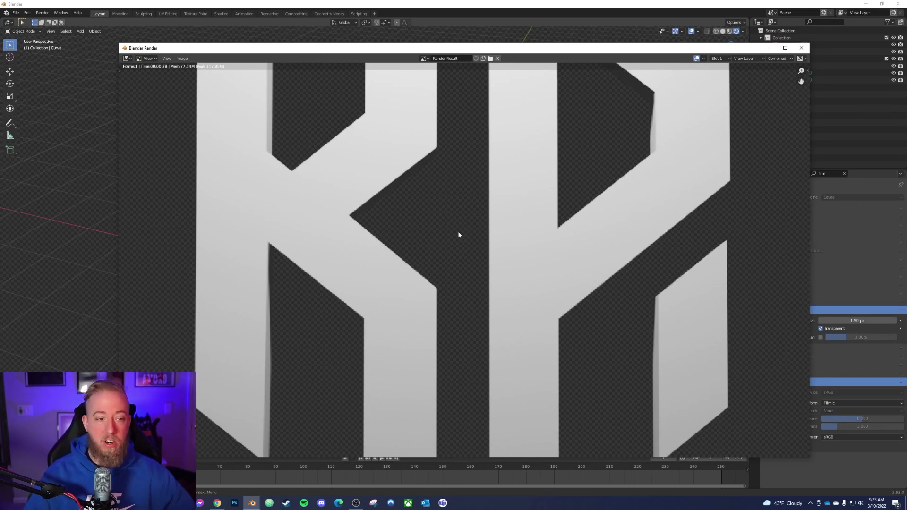
pyautogui.scroll(-5, 435, 269)
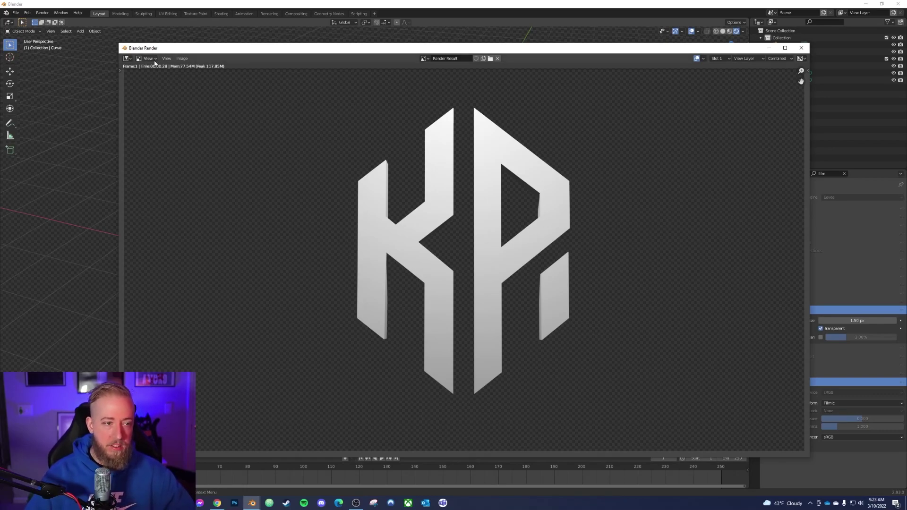
pyautogui.click(179, 60)
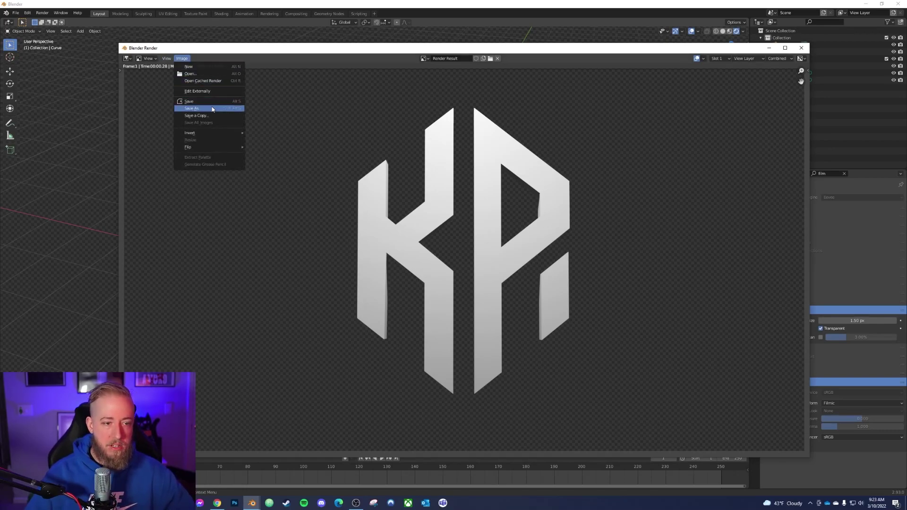
pyautogui.click(192, 108)
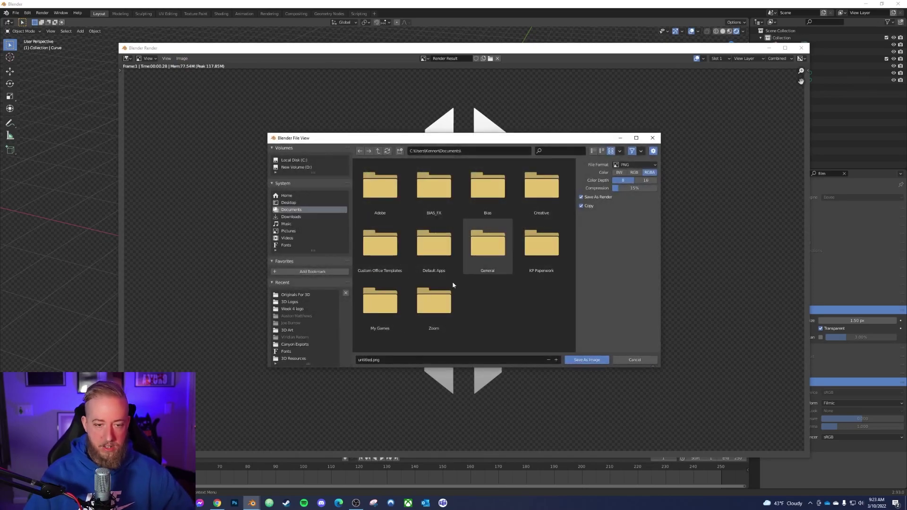
pyautogui.click(650, 361)
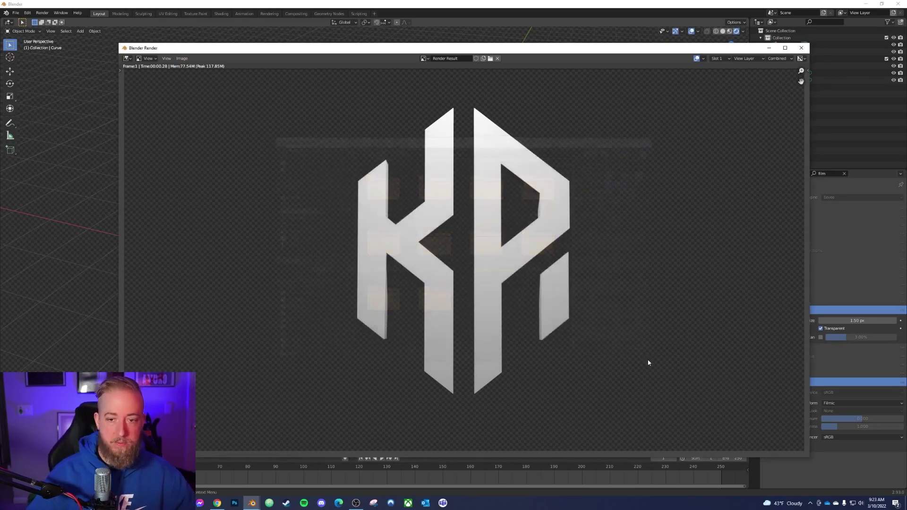
# Close the render result and examine the finished Kraken logo scene from different angles
pyautogui.click(802, 48)
pyautogui.moveTo(599, 217); pyautogui.dragTo(265, 218, button='middle')
pyautogui.moveTo(543, 257); pyautogui.dragTo(529, 252, button='middle')
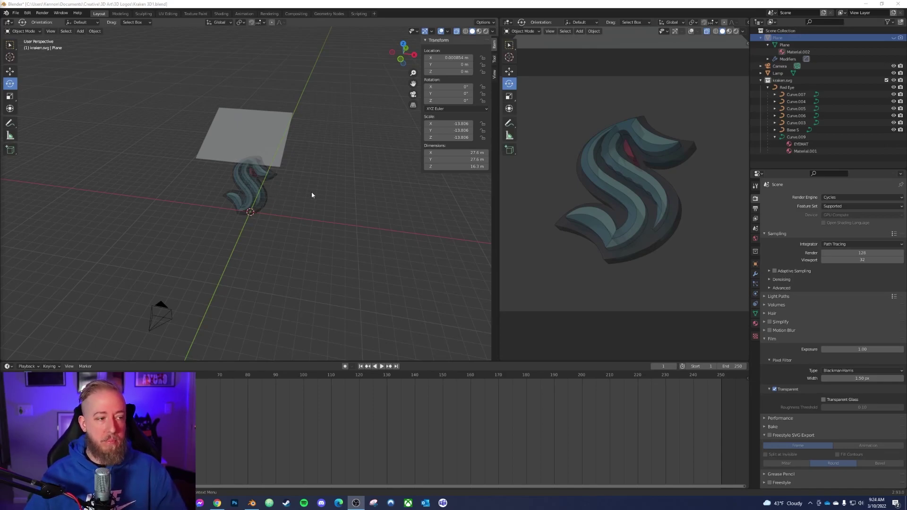
pyautogui.moveTo(359, 202); pyautogui.dragTo(326, 211, button='middle')
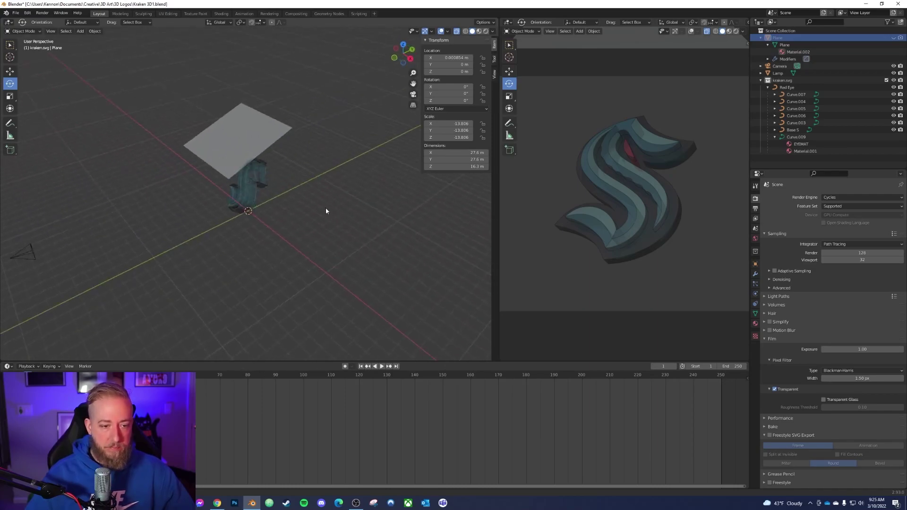
# Show the camera-side view with rendered shading and examine the Kraken logo and its light plane from several angles
pyautogui.scroll(5, 326, 211)
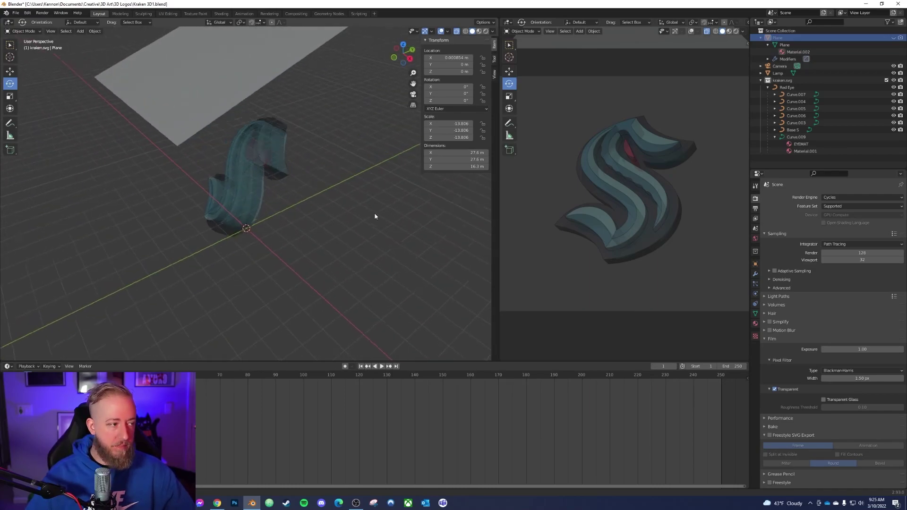
pyautogui.moveTo(375, 216); pyautogui.dragTo(406, 226, button='middle')
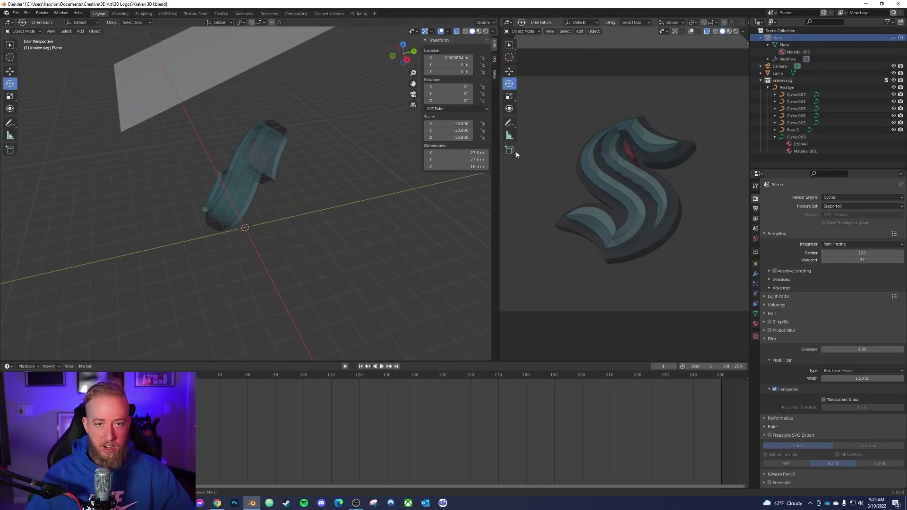
pyautogui.click(738, 31)
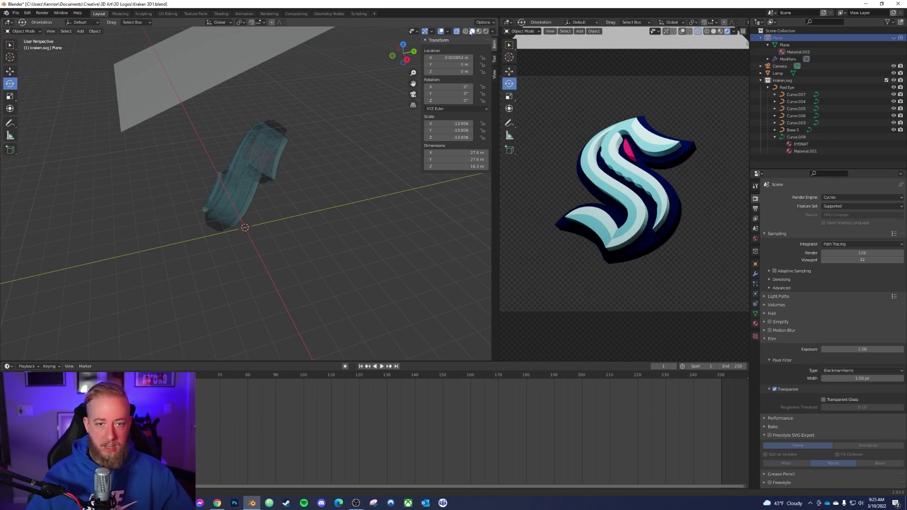
pyautogui.moveTo(378, 180); pyautogui.dragTo(222, 200, button='middle')
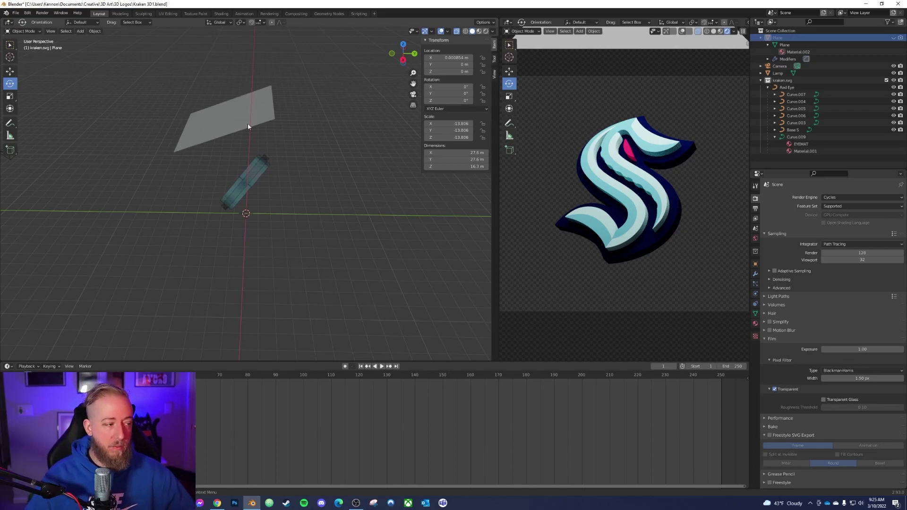
pyautogui.moveTo(296, 185); pyautogui.dragTo(257, 241, button='middle')
pyautogui.scroll(6, 257, 241)
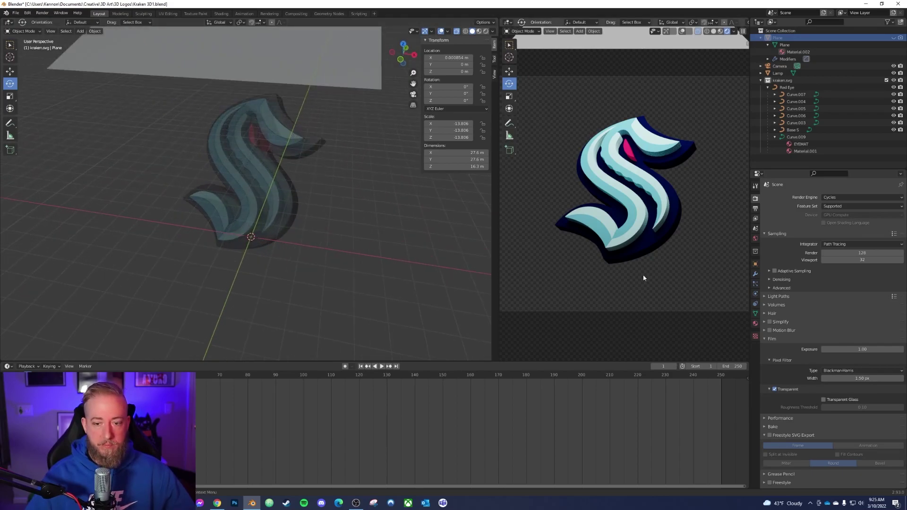
pyautogui.moveTo(713, 270); pyautogui.dragTo(670, 141, button='middle')
pyautogui.scroll(5, 654, 236)
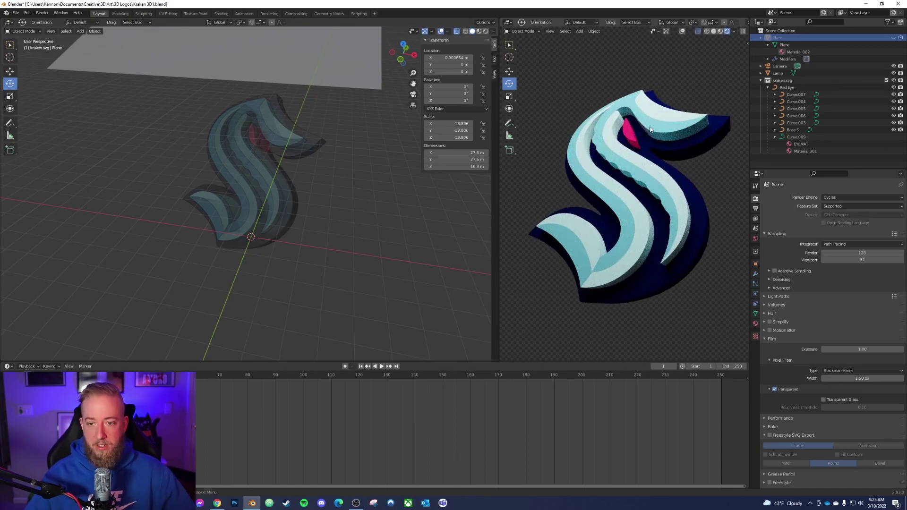
# Select individual curves of the Kraken logo one at a time to examine how its separate pieces are layered
pyautogui.click(262, 142)
pyautogui.click(394, 137)
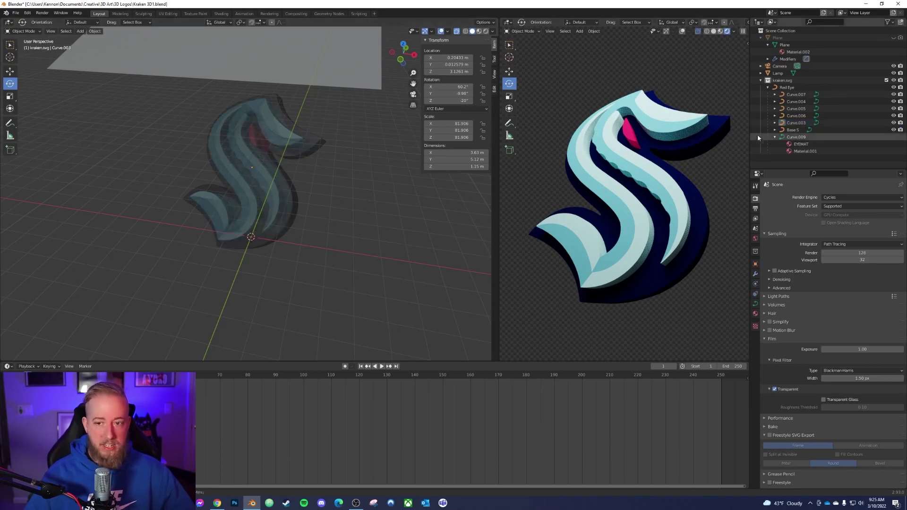
pyautogui.click(832, 129)
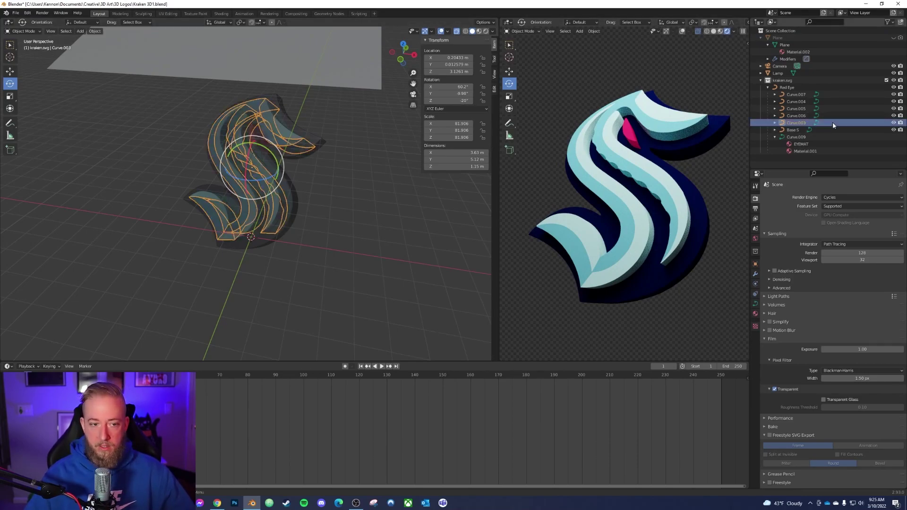
pyautogui.click(834, 115)
pyautogui.click(301, 223)
pyautogui.moveTo(300, 224); pyautogui.dragTo(290, 157, button='middle')
pyautogui.click(287, 164)
pyautogui.scroll(3, 332, 183)
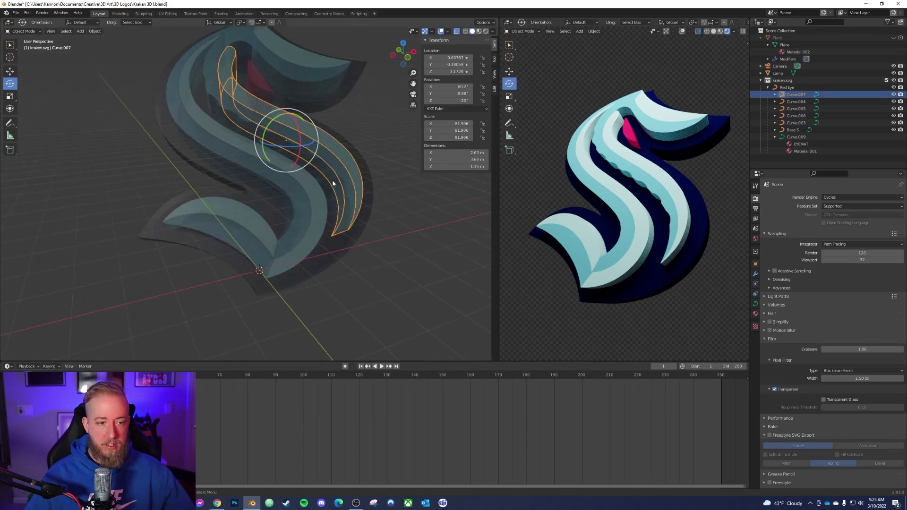
pyautogui.click(244, 138)
pyautogui.click(397, 243)
pyautogui.moveTo(396, 243); pyautogui.dragTo(372, 265, button='middle')
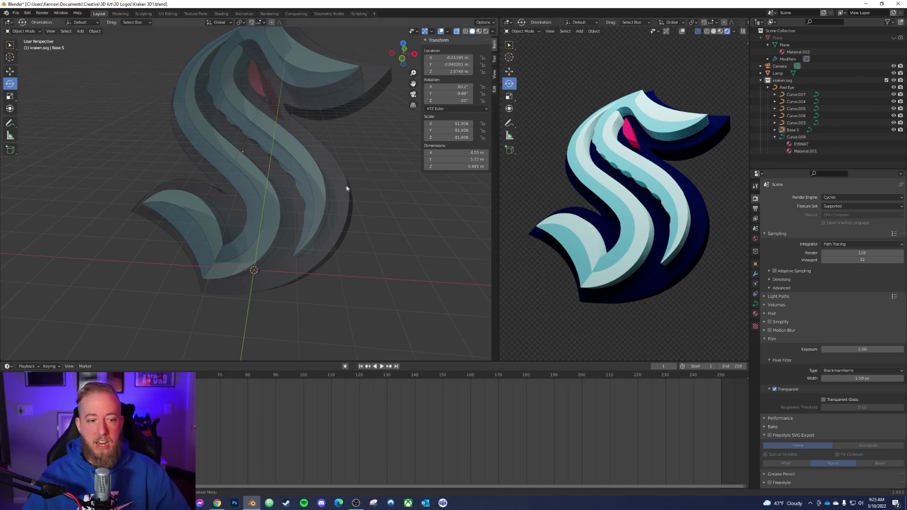
# Examine the depth of the logo's raised pieces against the base in both the rendered and solid views
pyautogui.moveTo(649, 286); pyautogui.dragTo(573, 284, button='middle')
pyautogui.press('KP_0')
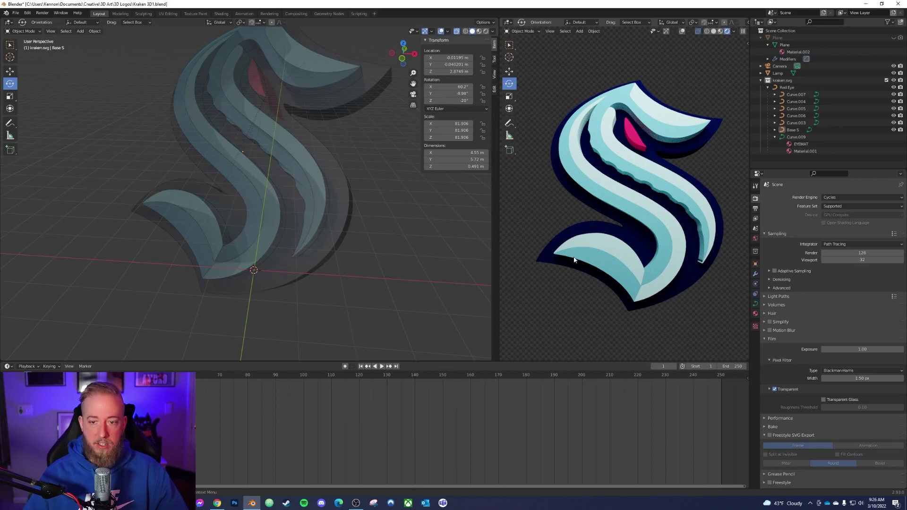
pyautogui.moveTo(427, 203); pyautogui.dragTo(360, 194, button='middle')
pyautogui.moveTo(313, 139); pyautogui.dragTo(332, 96, button='middle')
pyautogui.moveTo(366, 178); pyautogui.dragTo(347, 167, button='middle')
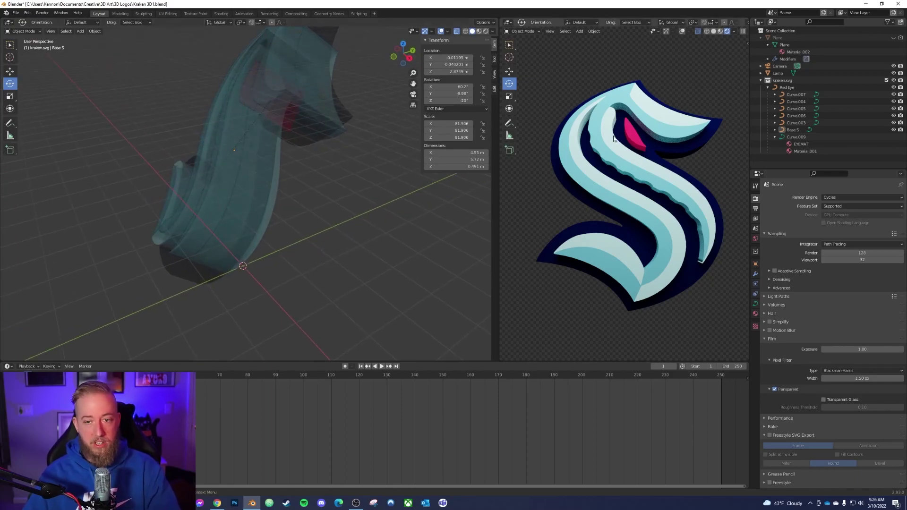
pyautogui.scroll(-2, 350, 271)
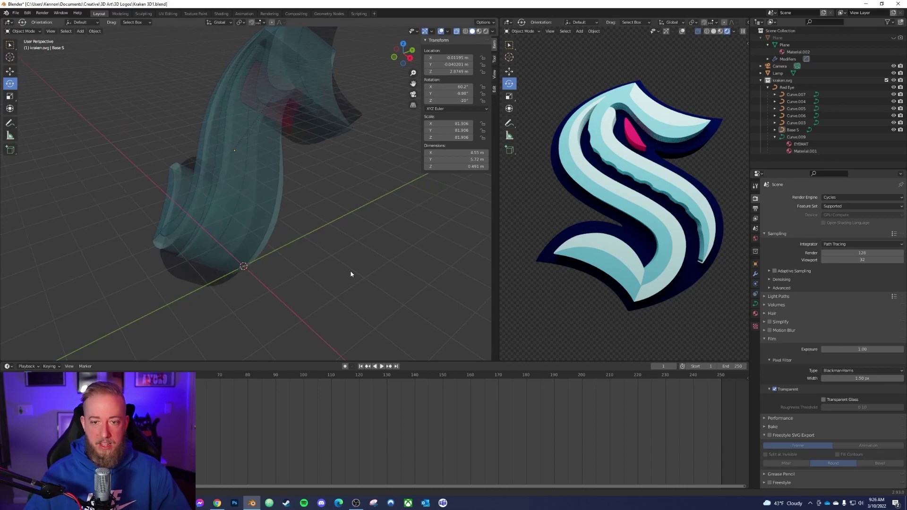
pyautogui.moveTo(350, 271); pyautogui.dragTo(326, 265, button='middle')
# Select the Base S curve and search its curve data properties for the extrude setting
pyautogui.click(826, 94)
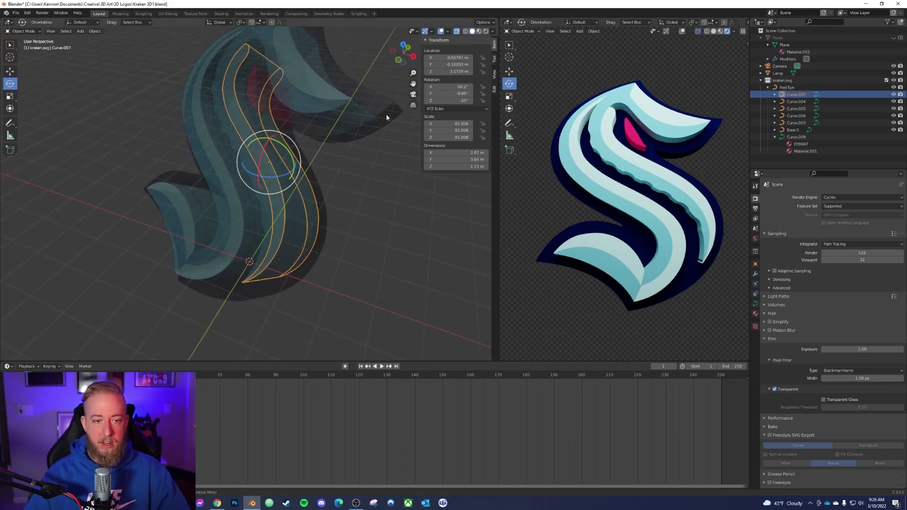
pyautogui.click(816, 130)
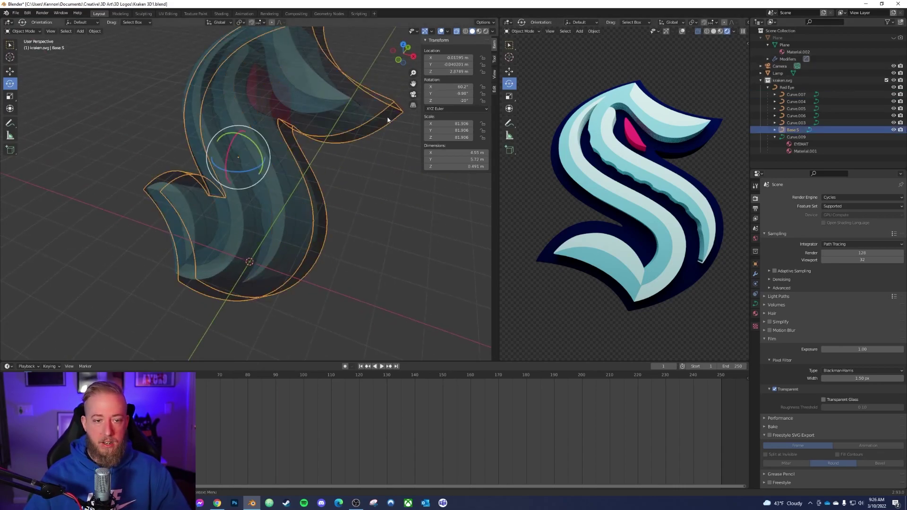
pyautogui.click(797, 137)
pyautogui.click(794, 129)
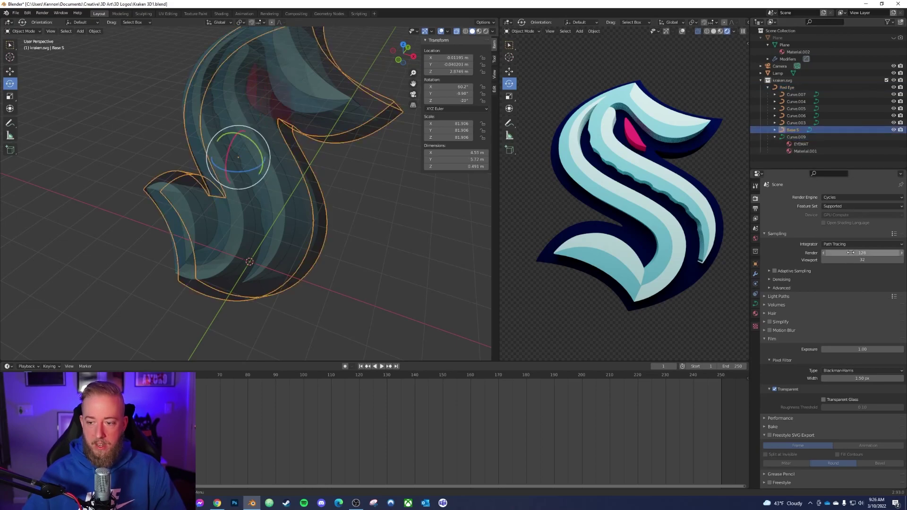
pyautogui.click(826, 175)
pyautogui.write('extr')
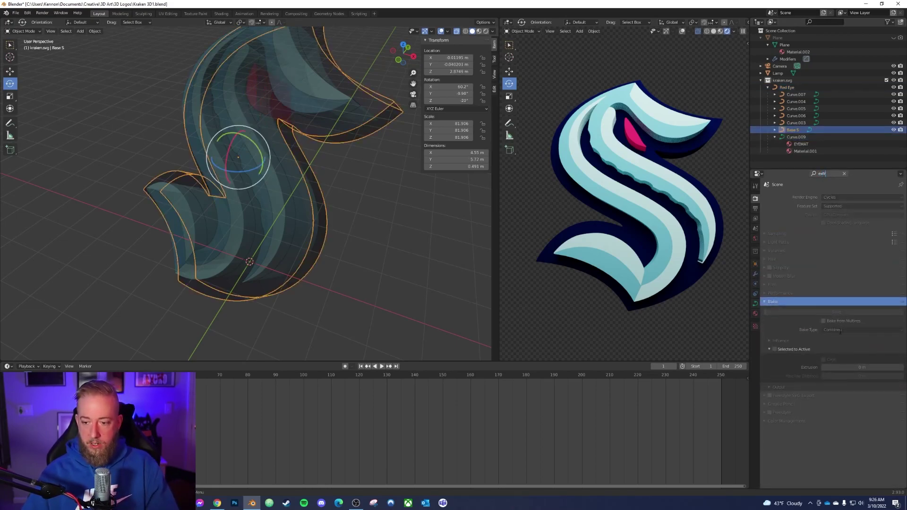
pyautogui.click(754, 303)
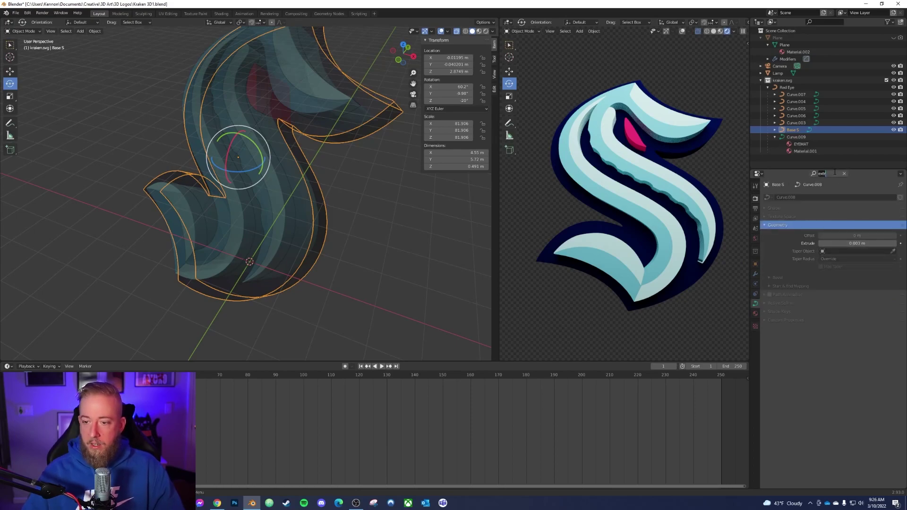
# Try extrusion depths of 0.007 m and 0 m on the Base S curve and compare the rendered results
pyautogui.moveTo(856, 243)
pyautogui.mouseDown()
pyautogui.moveTo(883, 244)
pyautogui.moveTo(865, 244)
pyautogui.mouseUp()
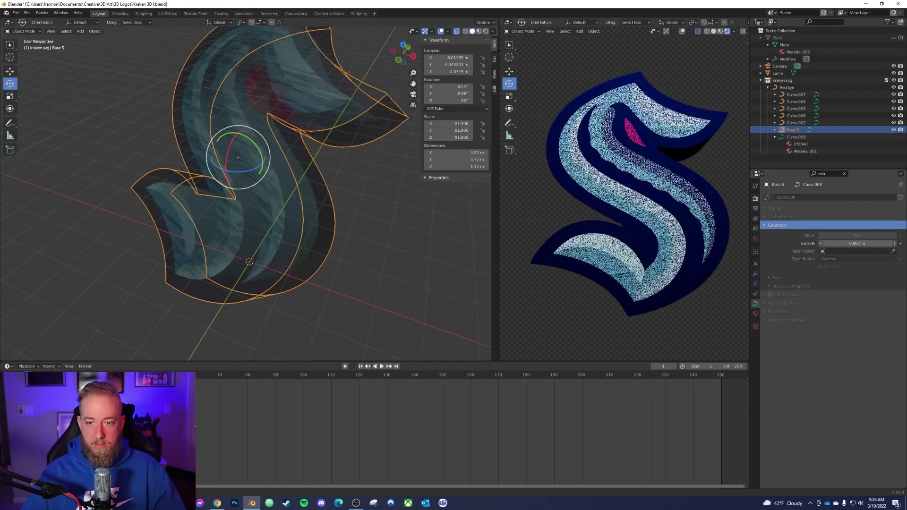
pyautogui.moveTo(864, 244); pyautogui.dragTo(864, 243)
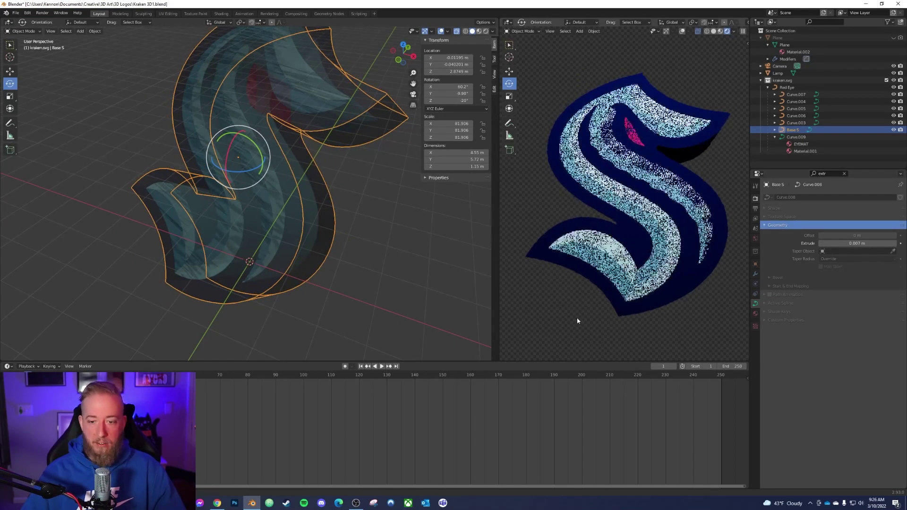
pyautogui.moveTo(577, 318); pyautogui.dragTo(600, 302, button='middle')
pyautogui.moveTo(854, 244)
pyautogui.mouseDown()
pyautogui.moveTo(878, 243)
pyautogui.moveTo(846, 243)
pyautogui.mouseUp()
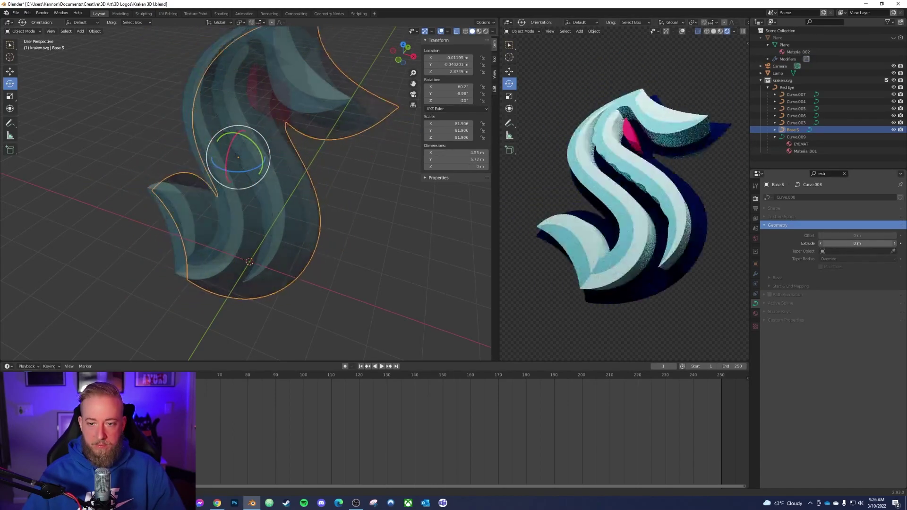
pyautogui.moveTo(663, 282); pyautogui.dragTo(622, 270, button='middle')
pyautogui.press('KP_0')
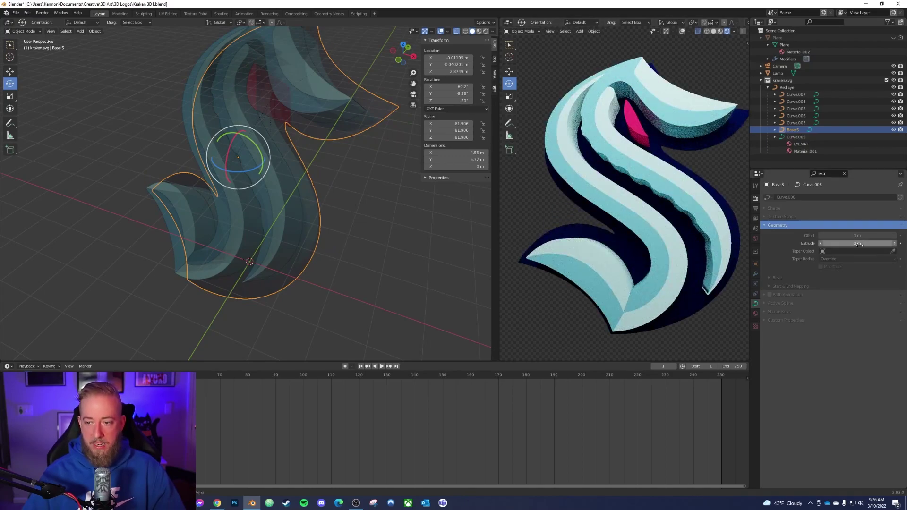
# Set the Base S curve's extrusion back to 0.003 m and render the camera image
pyautogui.moveTo(890, 243); pyautogui.dragTo(895, 243)
pyautogui.moveTo(721, 324); pyautogui.dragTo(695, 315, button='middle')
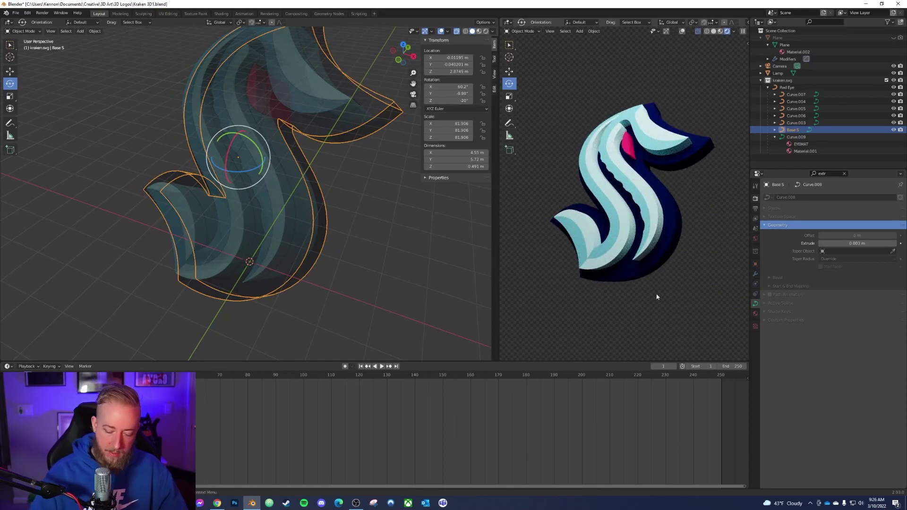
pyautogui.press('F12')
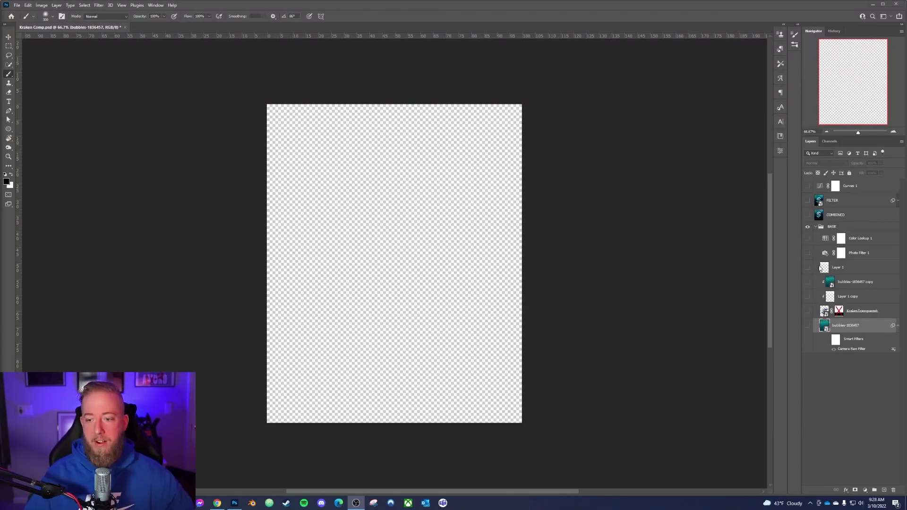
# Show the underwater bubbles background with its Camera Raw smart filter, and the KrakenTransparent logo layer
pyautogui.click(808, 326)
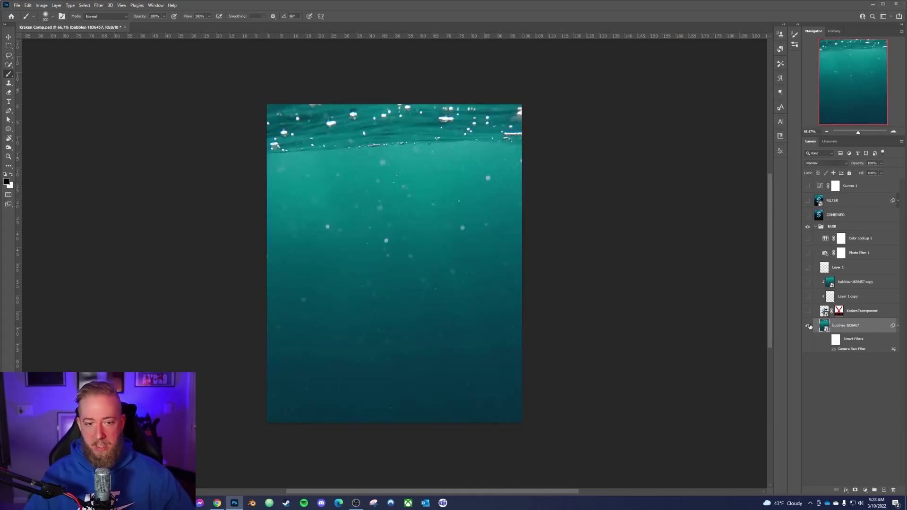
pyautogui.click(828, 339)
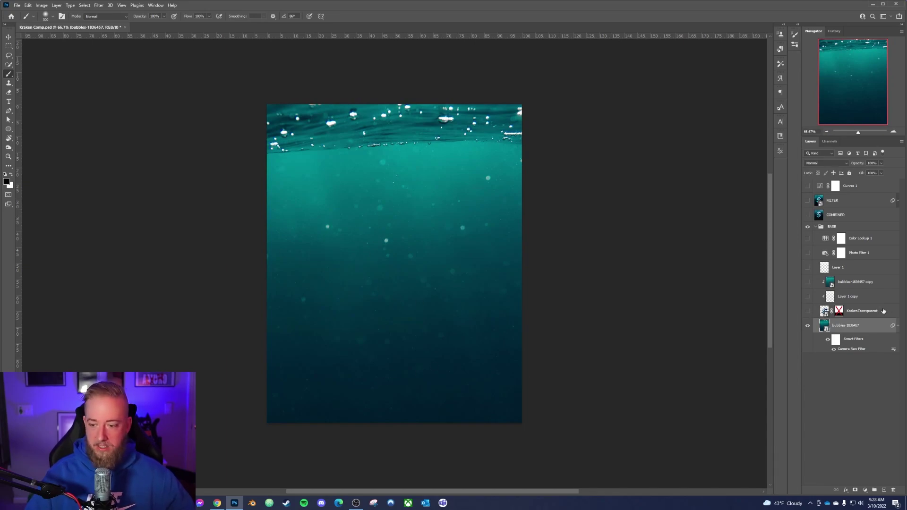
pyautogui.click(808, 311)
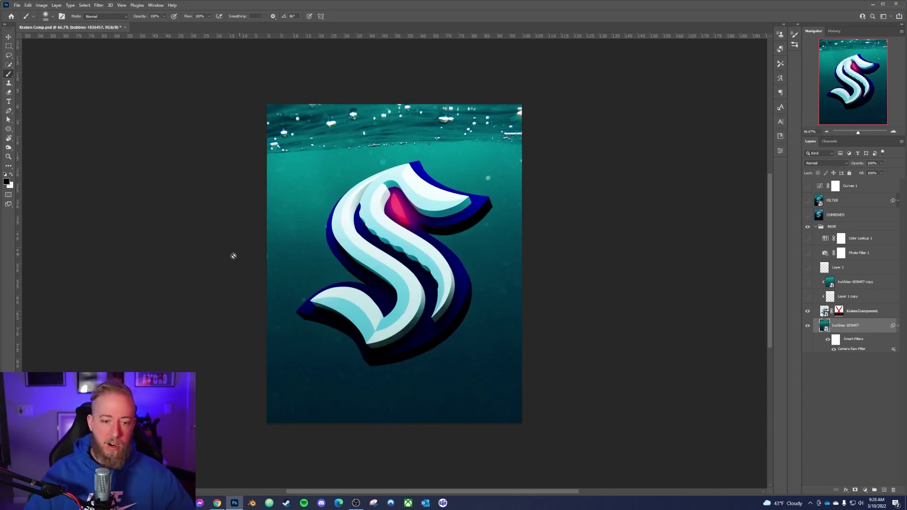
# Open the KrakenTransparent smart object, compare it with its glow and highlight layers hidden and shown, and close it with changes saved
pyautogui.doubleClick(824, 311)
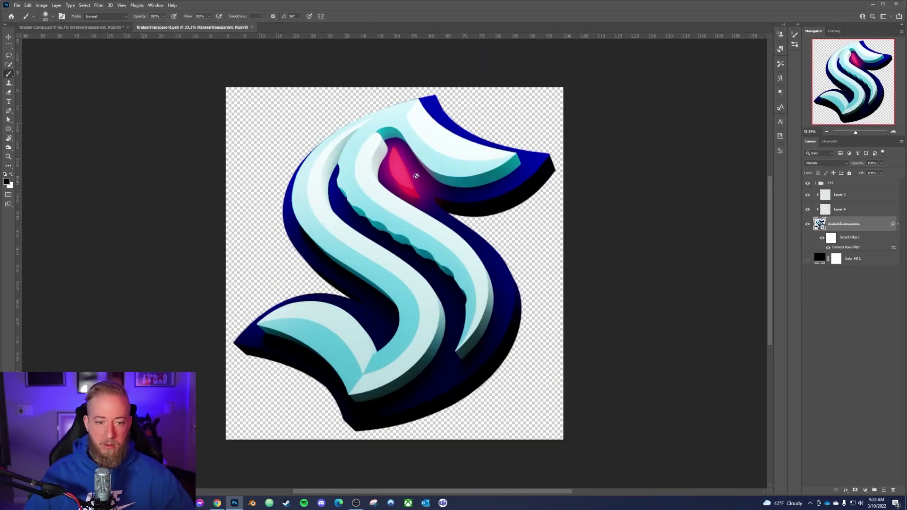
pyautogui.click(807, 183)
pyautogui.click(808, 183)
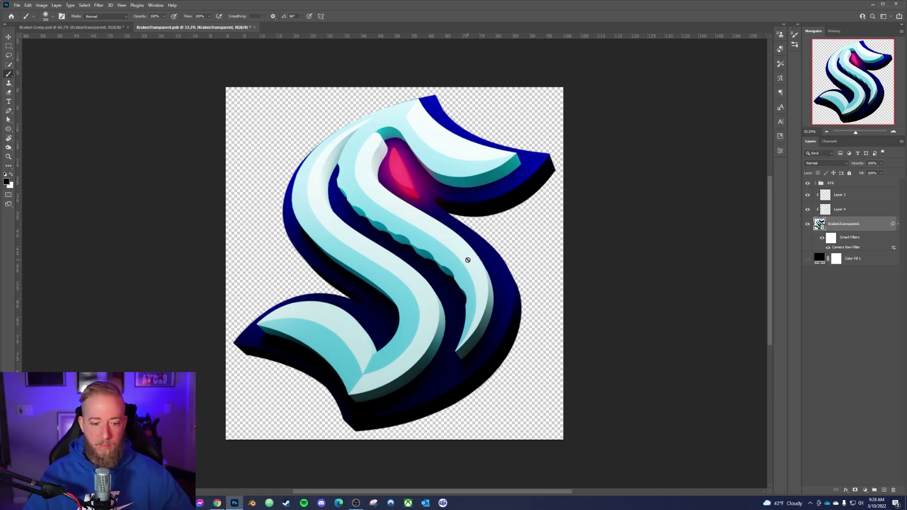
pyautogui.click(807, 187)
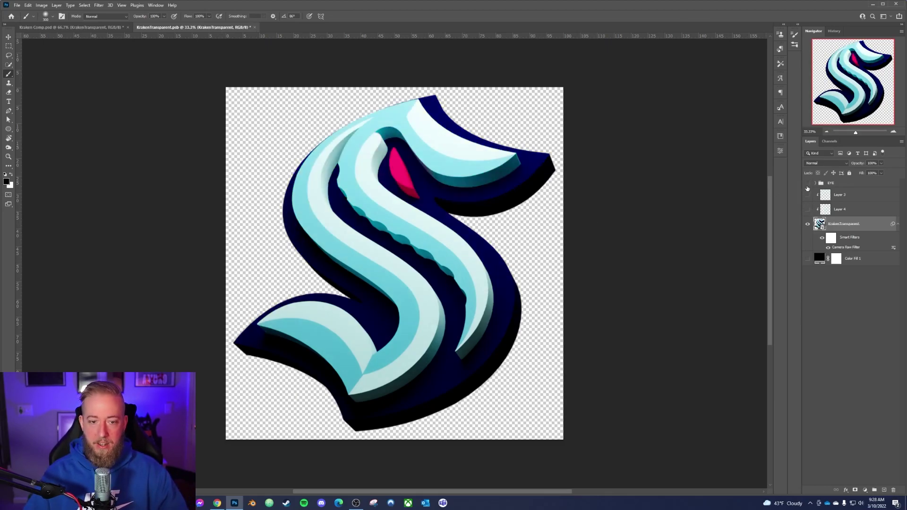
pyautogui.click(807, 183)
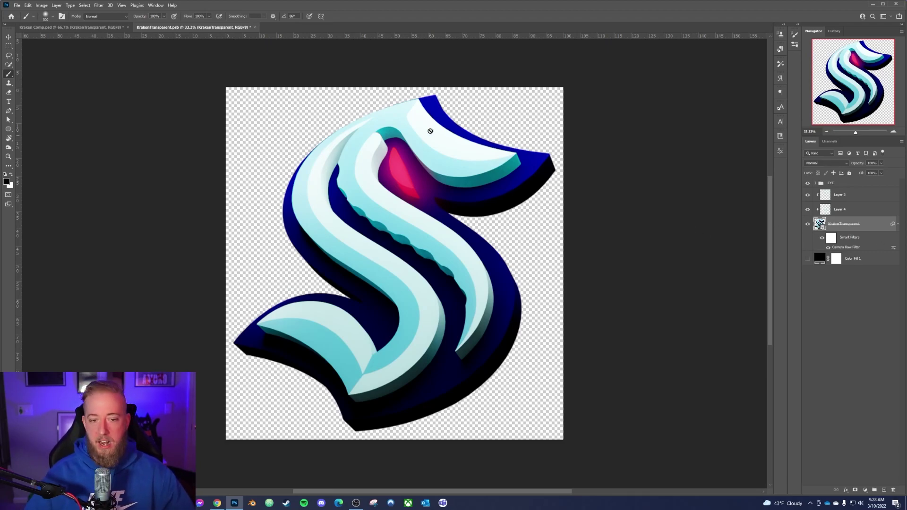
pyautogui.click(254, 28)
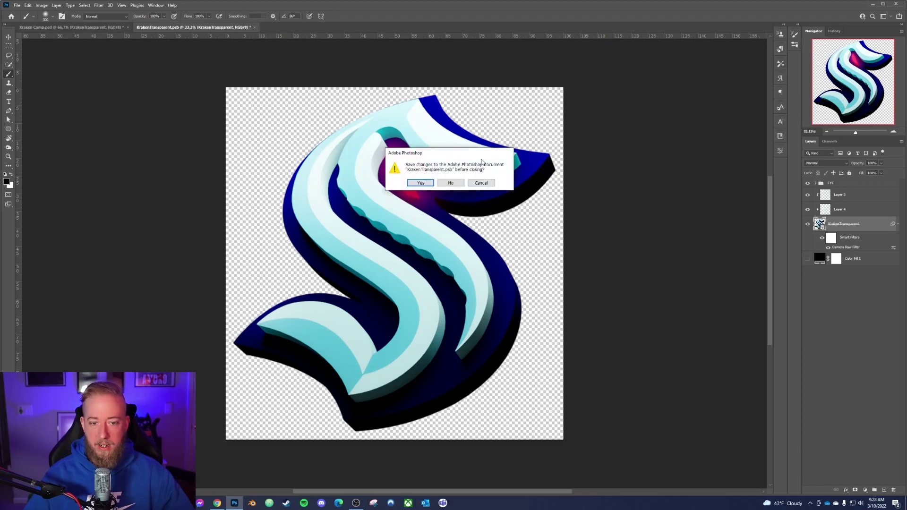
pyautogui.click(421, 182)
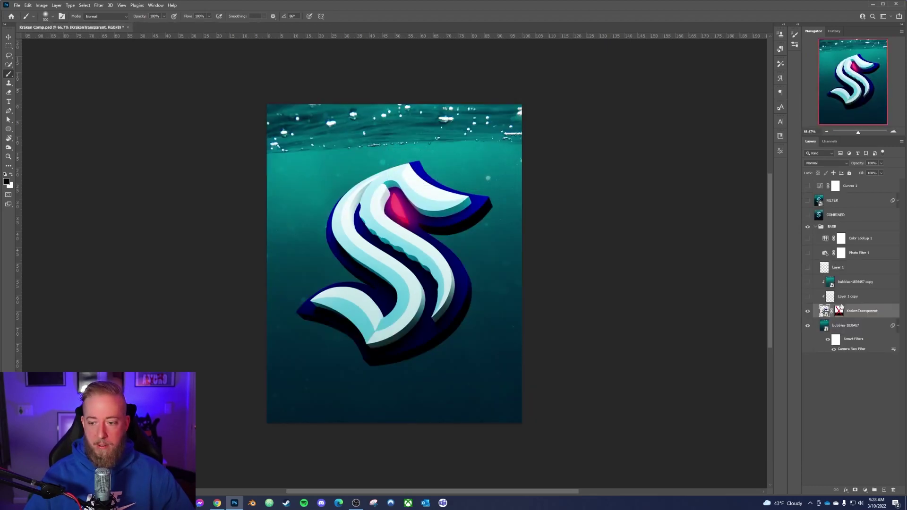
# Show Layer 1 copy, the clipped bubbles copy, Layer 1, Photo Filter 1 and Color Lookup 1 in the BASE group
pyautogui.click(809, 297)
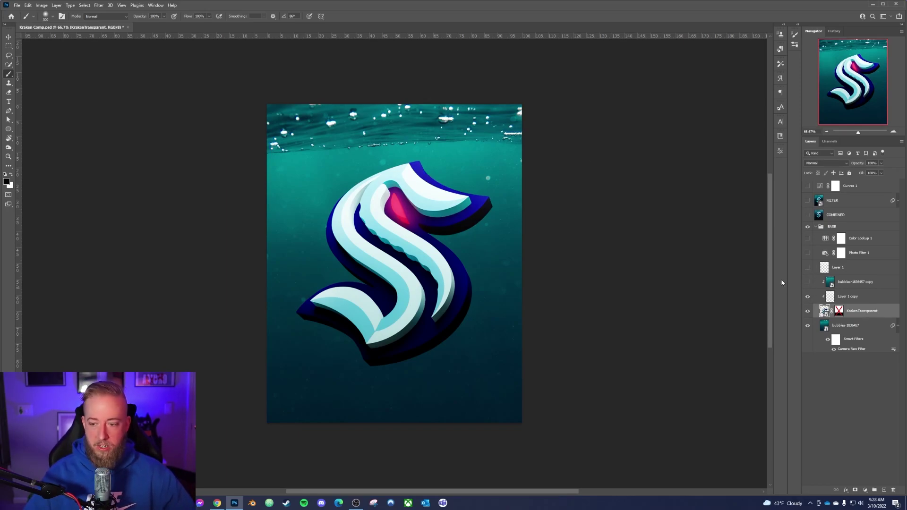
pyautogui.click(810, 283)
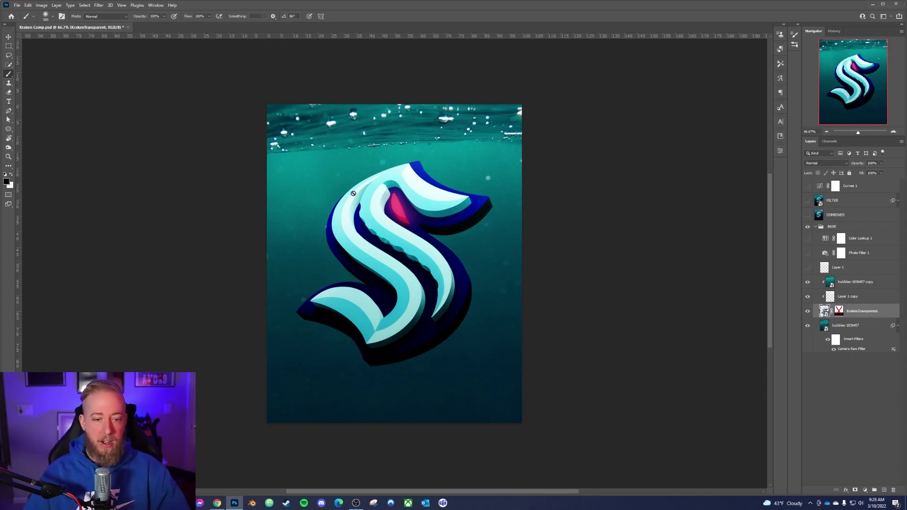
pyautogui.click(808, 267)
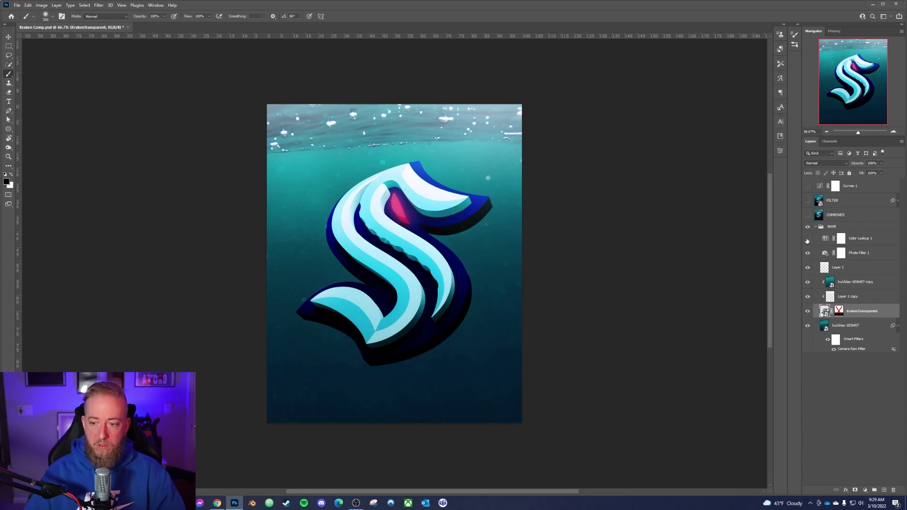
pyautogui.click(807, 239)
# Collapse the BASE group and show the COMBINED, FILTER and Curves 1 layers above it
pyautogui.click(814, 227)
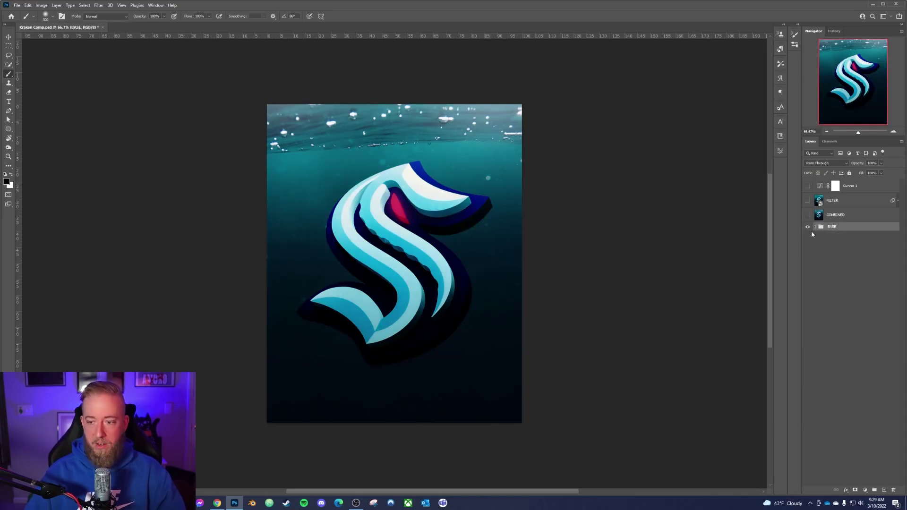
pyautogui.moveTo(807, 216); pyautogui.dragTo(807, 186)
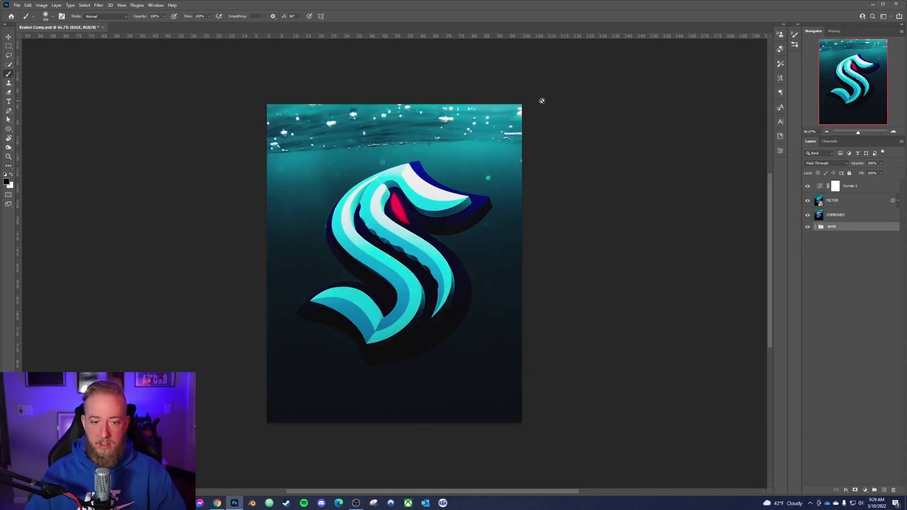